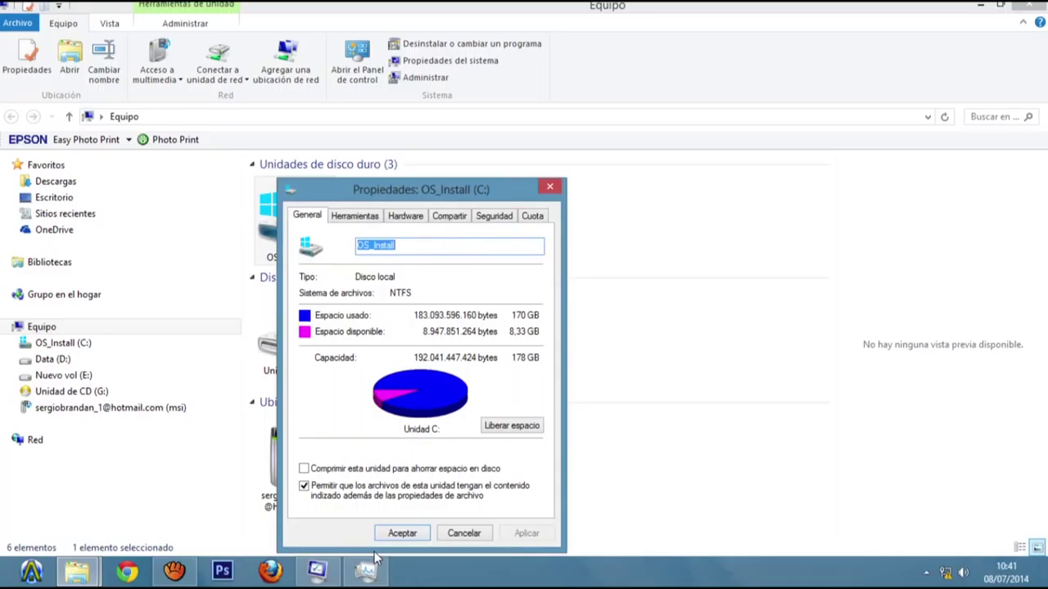
Step: View the error-checking and optimization tools in the properties of drive OS_Install (C:) and close the properties
click(356, 214)
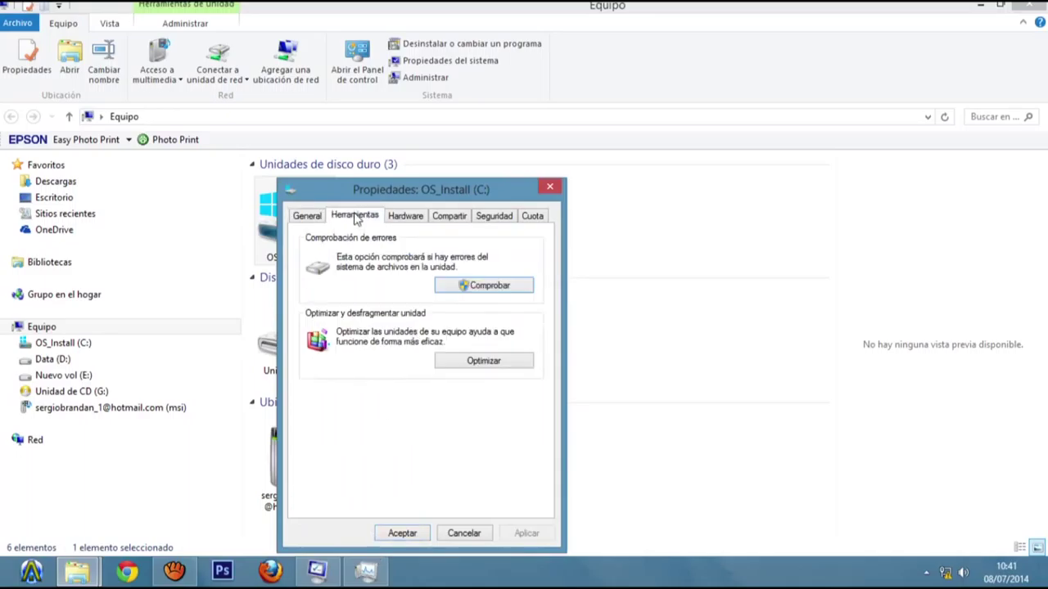
click(549, 187)
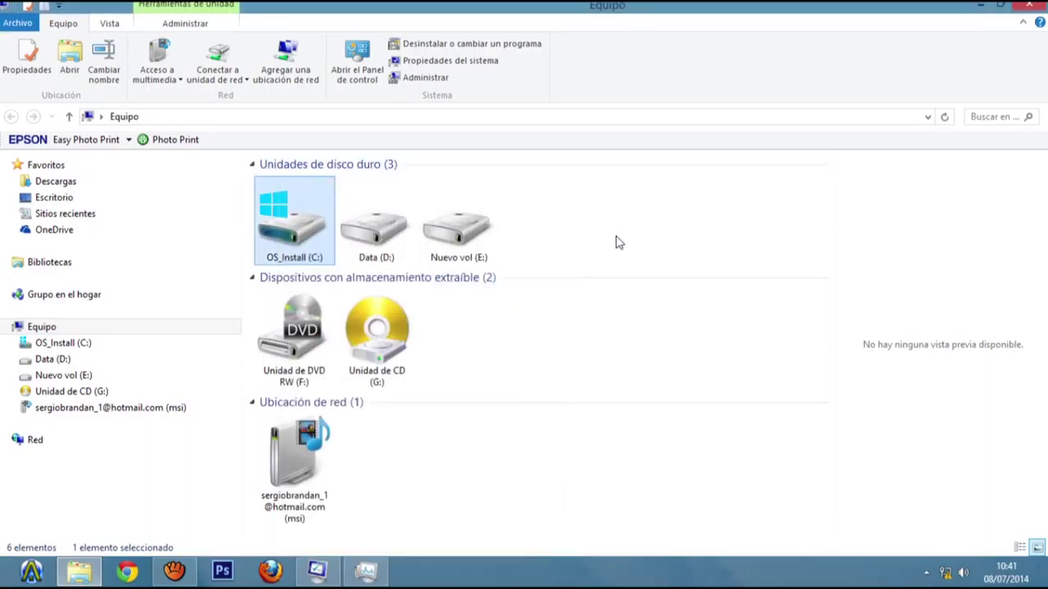
right_click(295, 236)
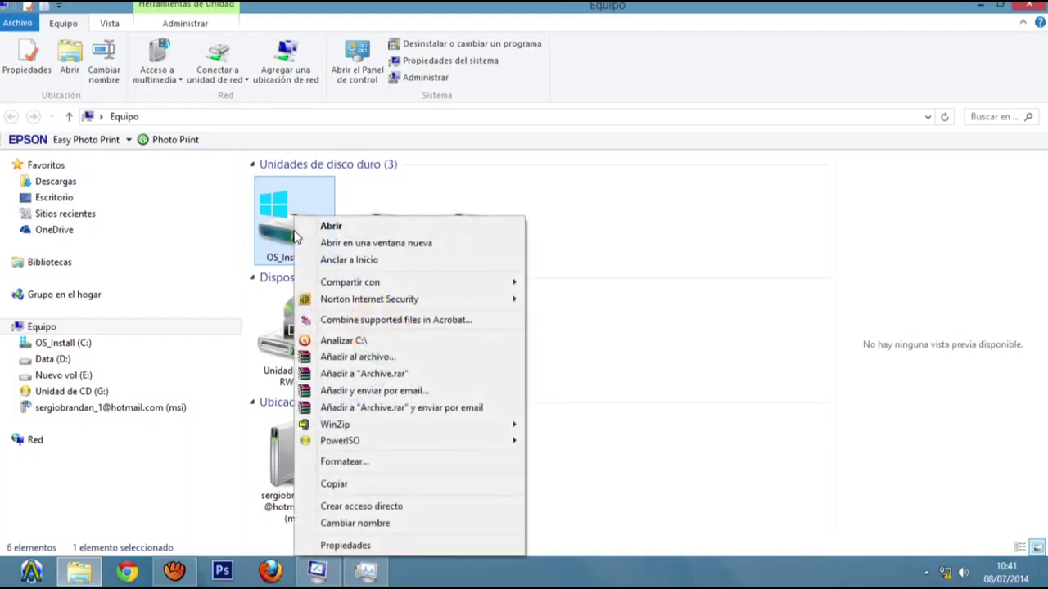
click(385, 202)
right_click(385, 202)
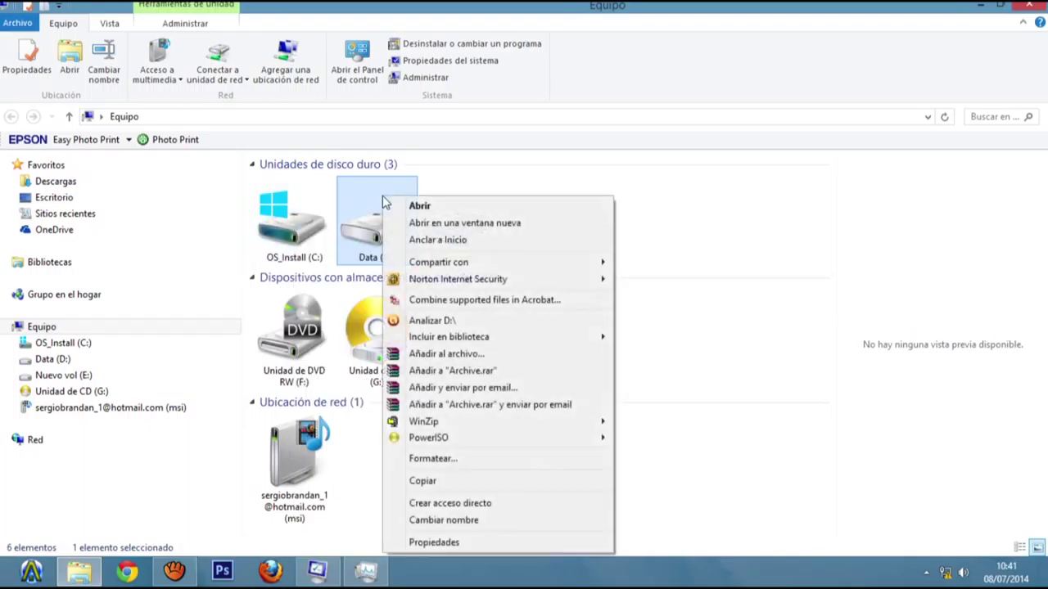
click(460, 197)
right_click(465, 206)
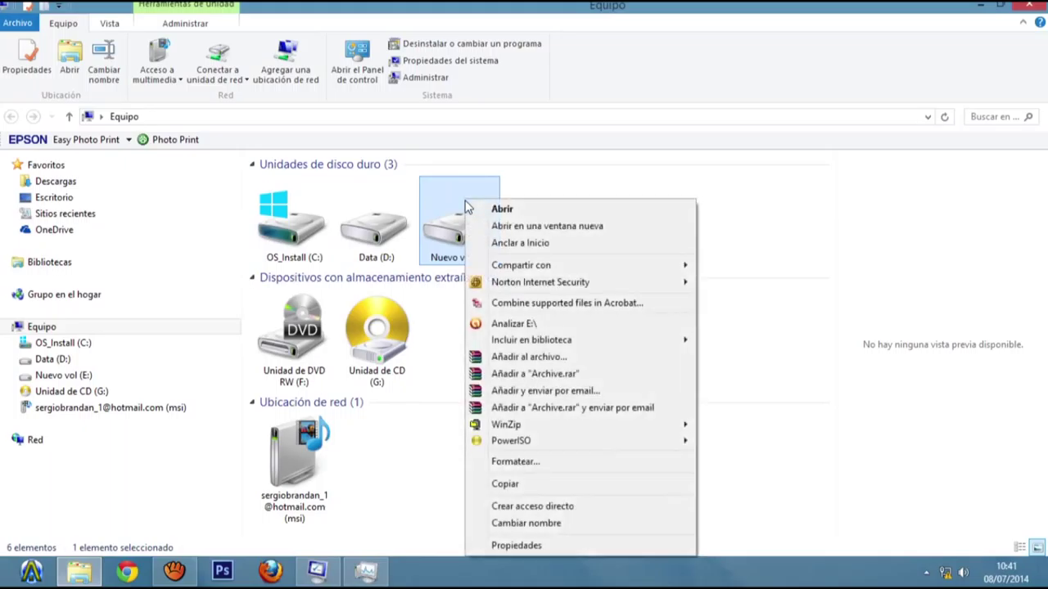
Step: Open the properties of drive OS_Install (C:) and review its general, tools, hardware, sharing, security and quota settings
click(296, 250)
right_click(298, 250)
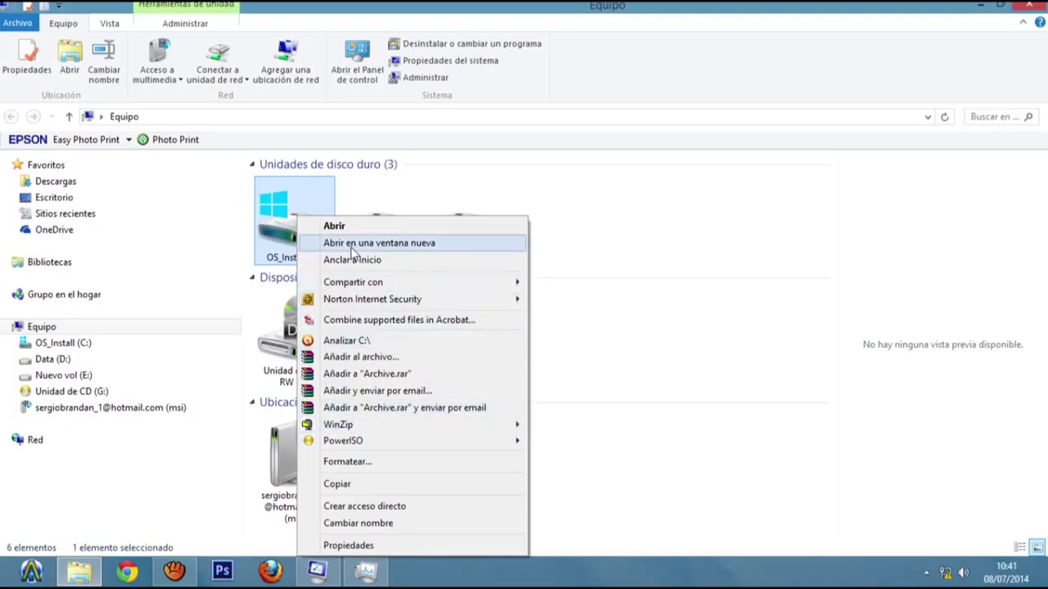
click(349, 545)
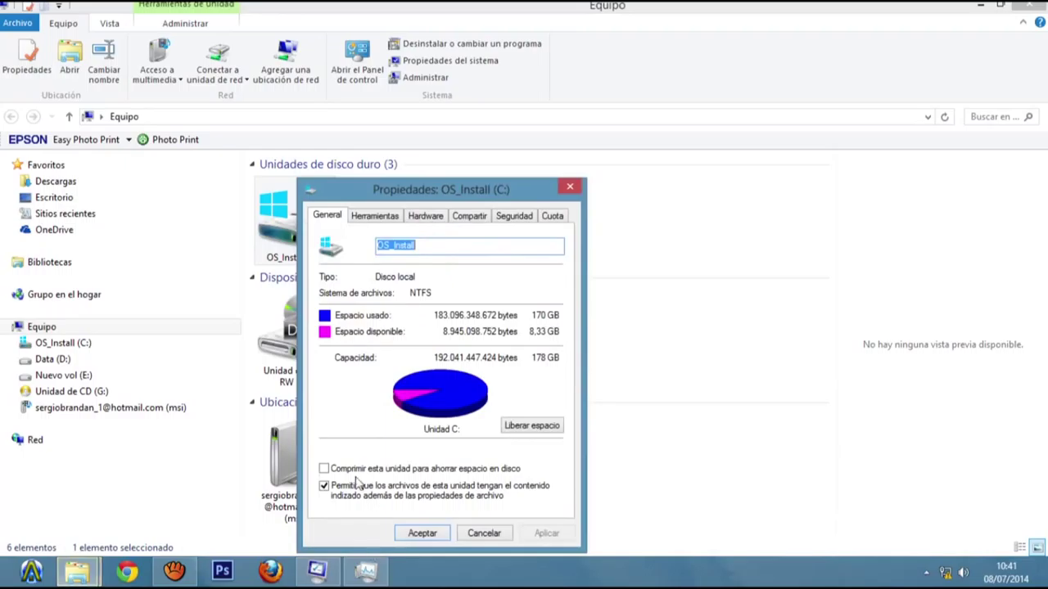
drag(413, 203, 809, 118)
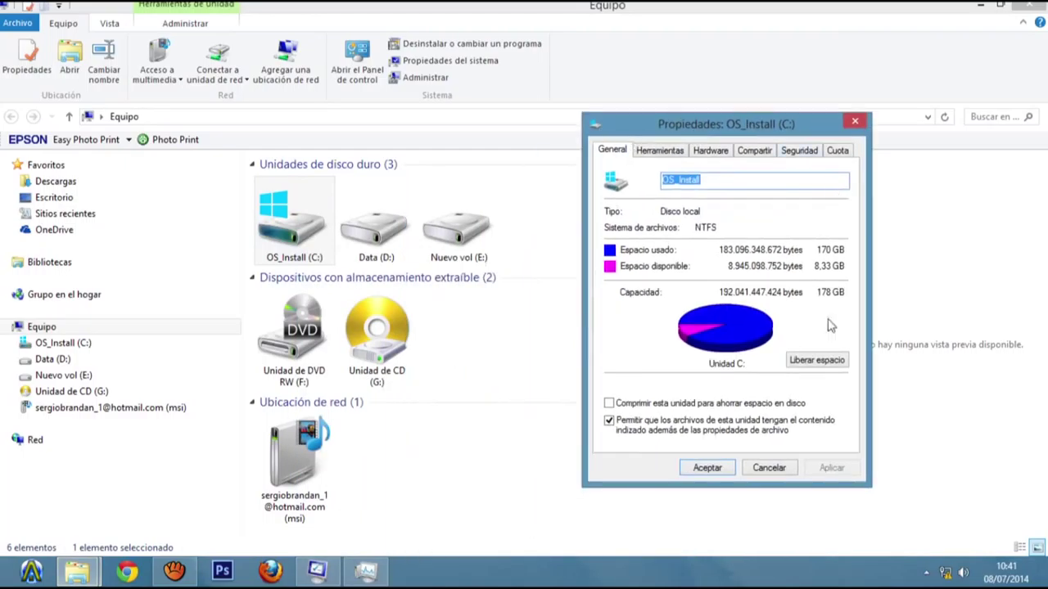
click(663, 157)
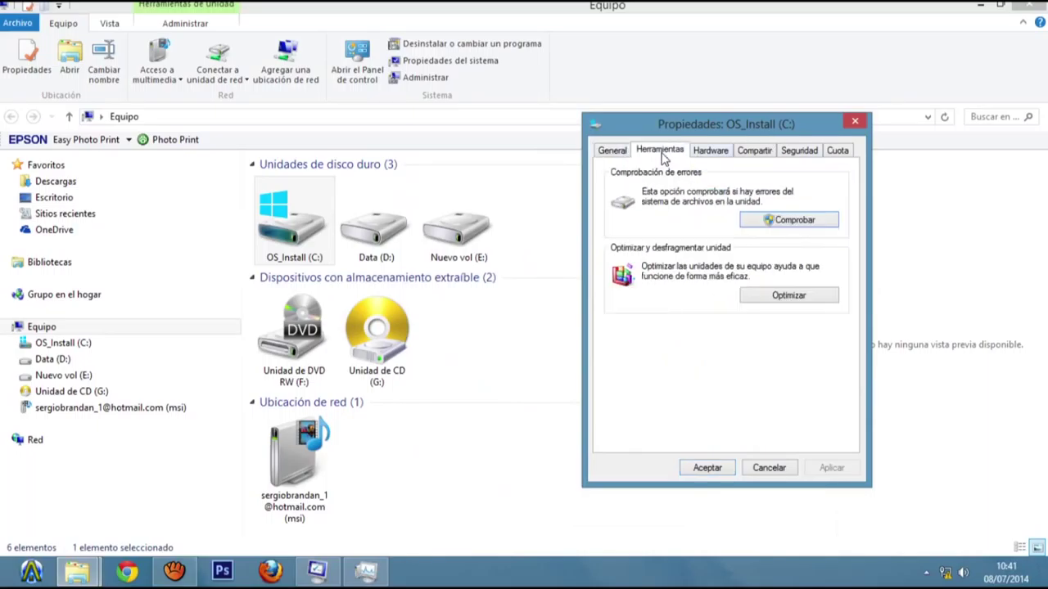
click(715, 157)
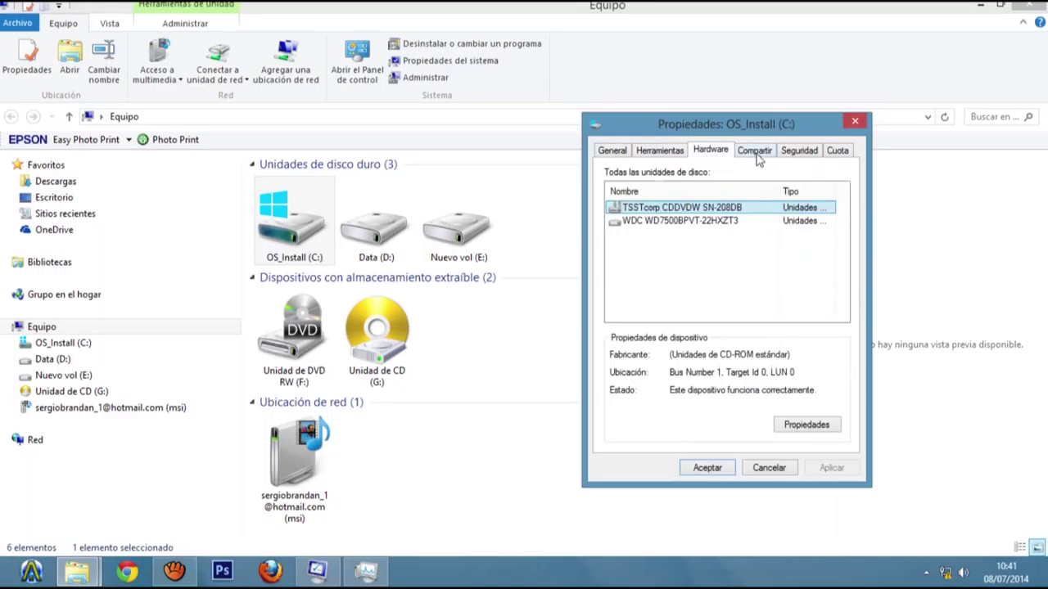
click(756, 156)
click(819, 157)
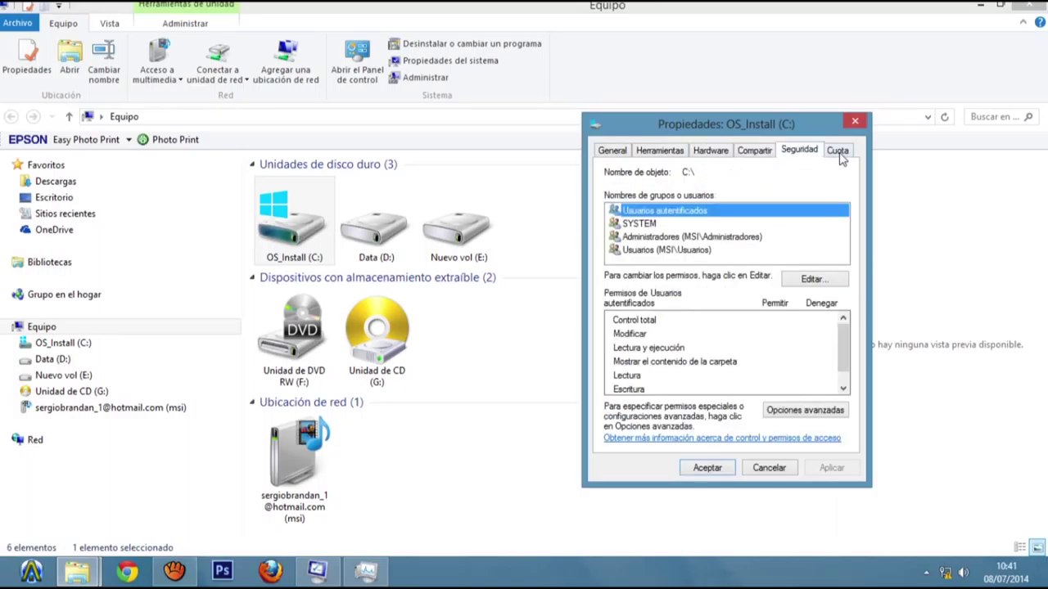
click(839, 155)
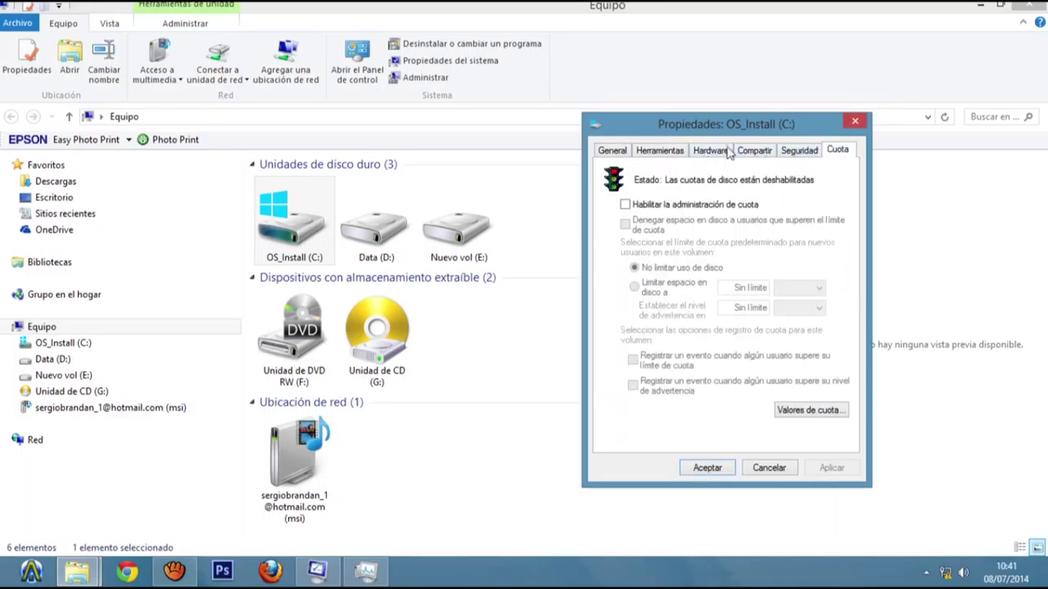
Step: Check the drives' fragmentation status in the optimization tool of OS_Install (C:), and close the optimizer, drive properties and Equipo windows
click(670, 157)
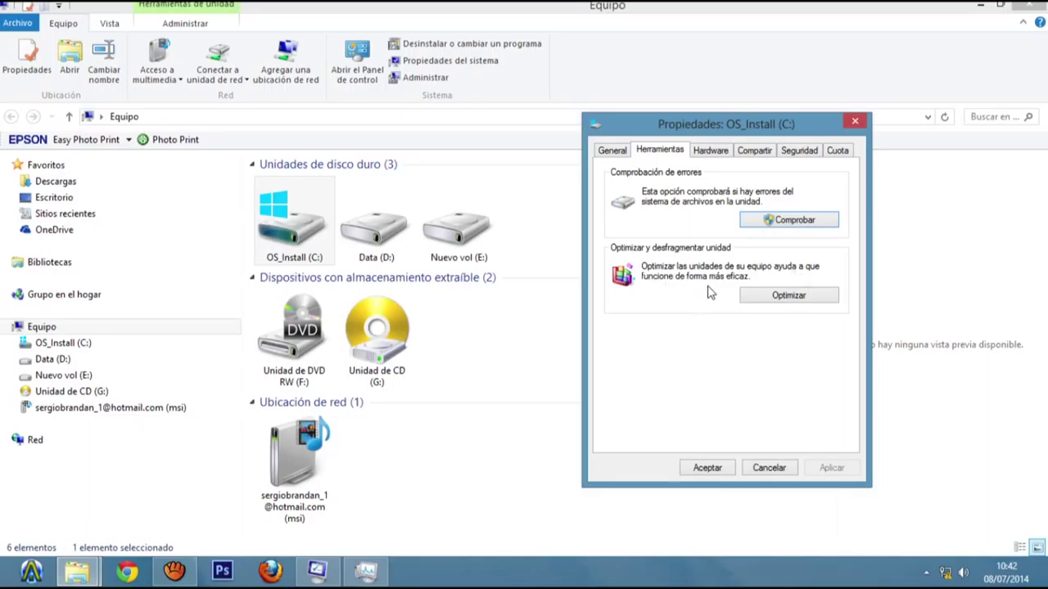
click(786, 296)
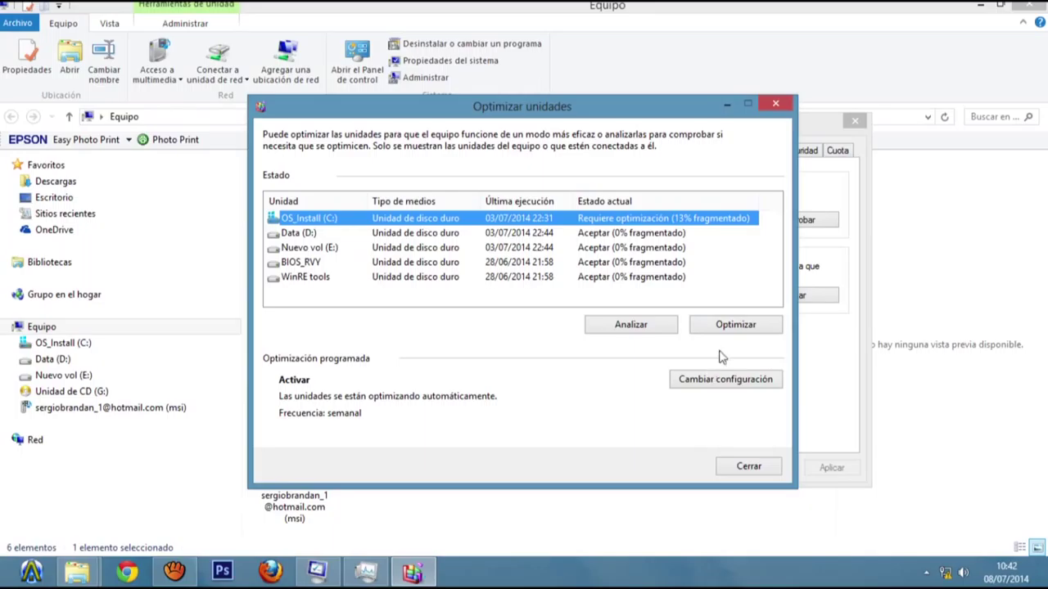
click(746, 466)
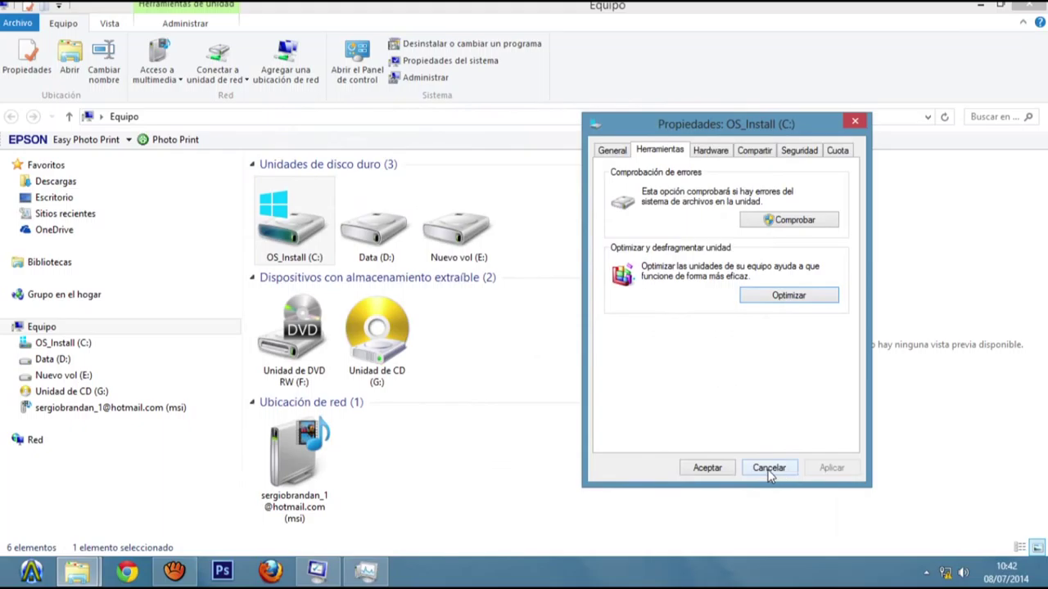
click(770, 468)
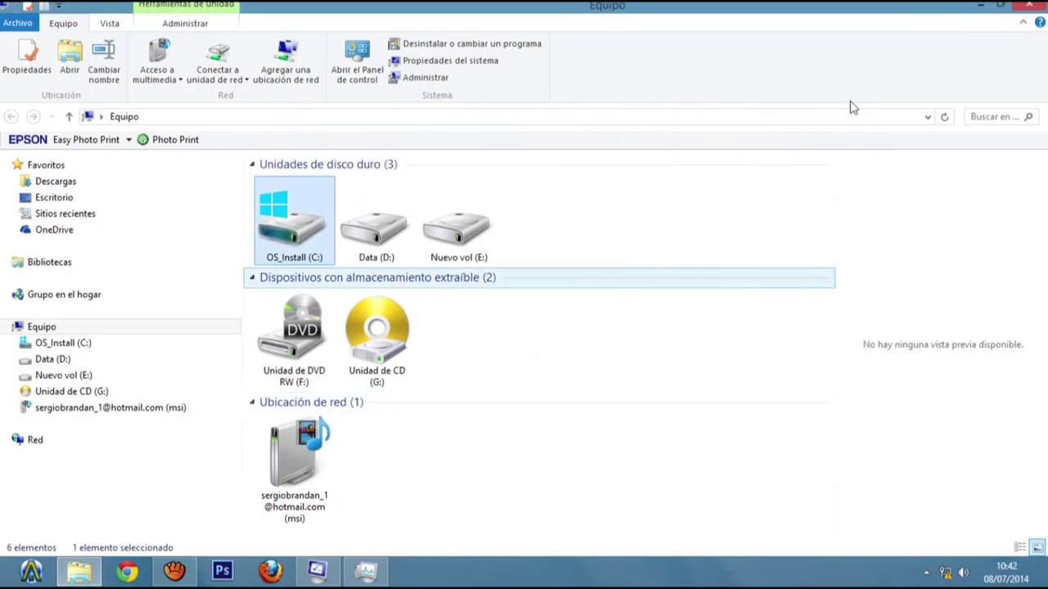
click(1029, 7)
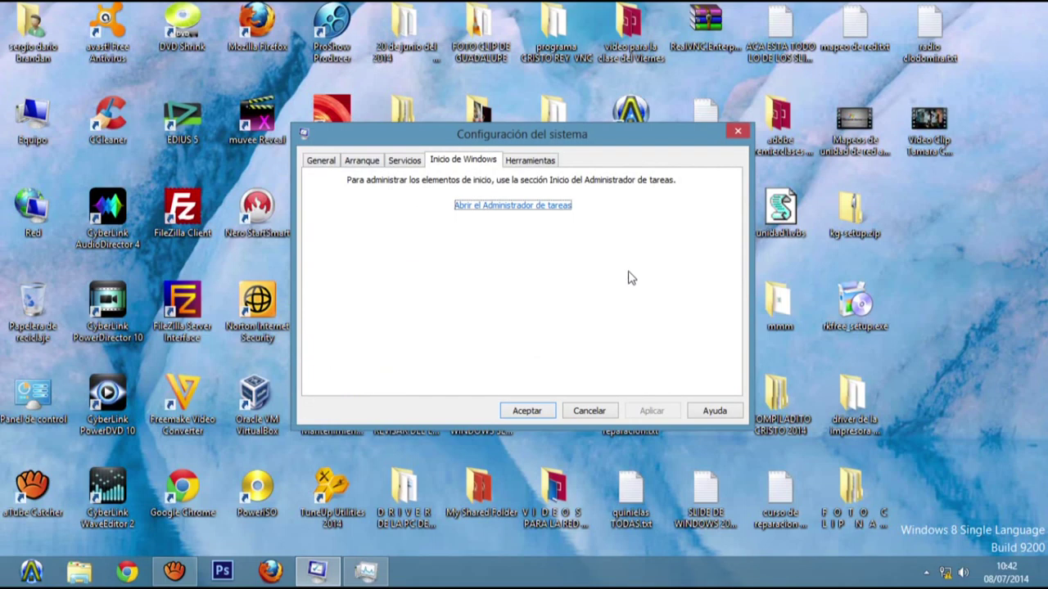
Step: Switch to the Task Manager's startup list and inspect the hidden notification-area icons of the background programs
click(366, 571)
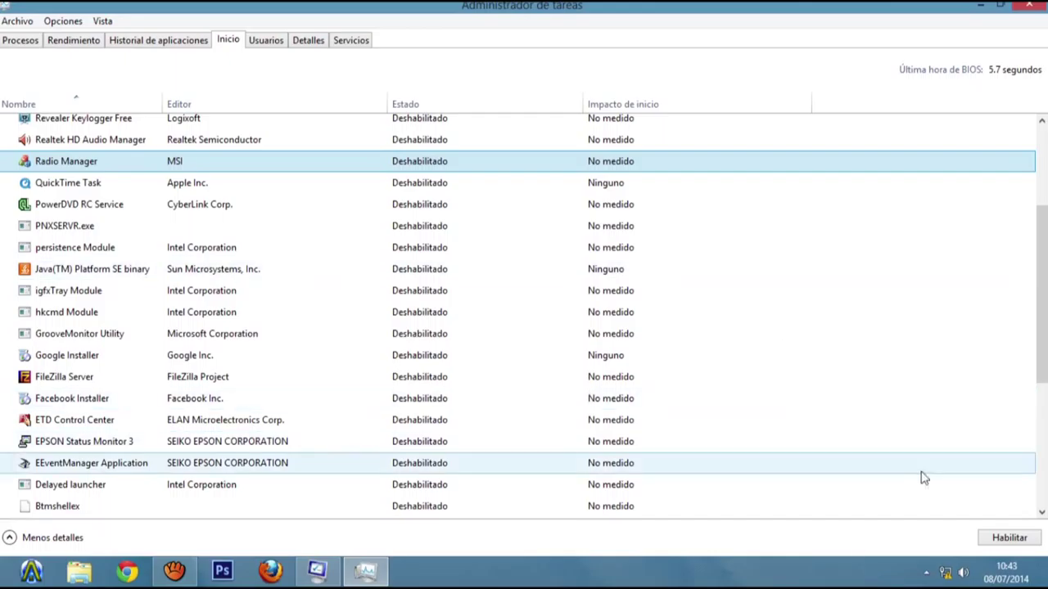
click(926, 573)
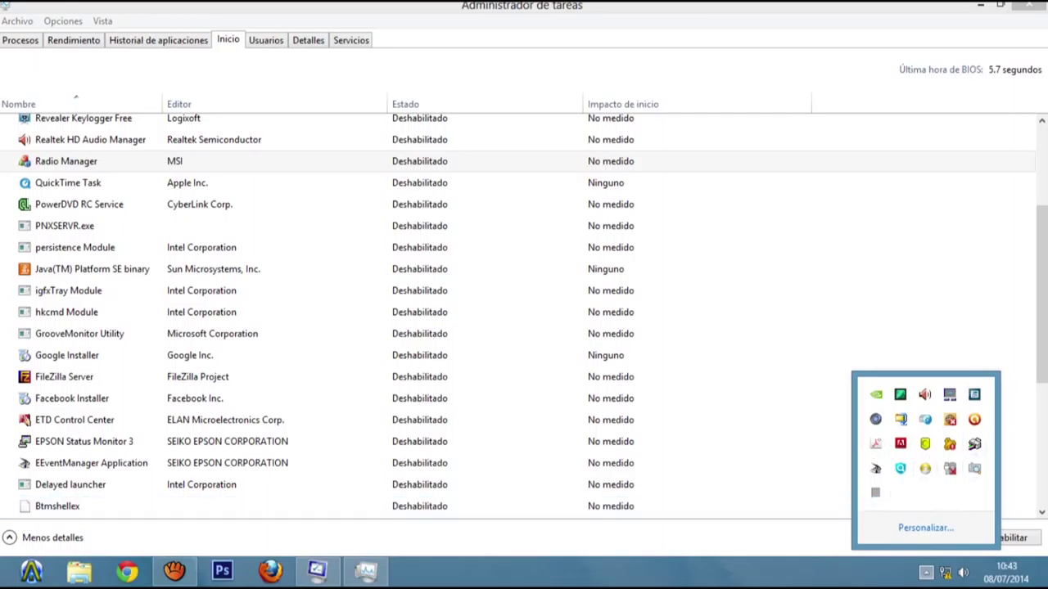
key(Escape)
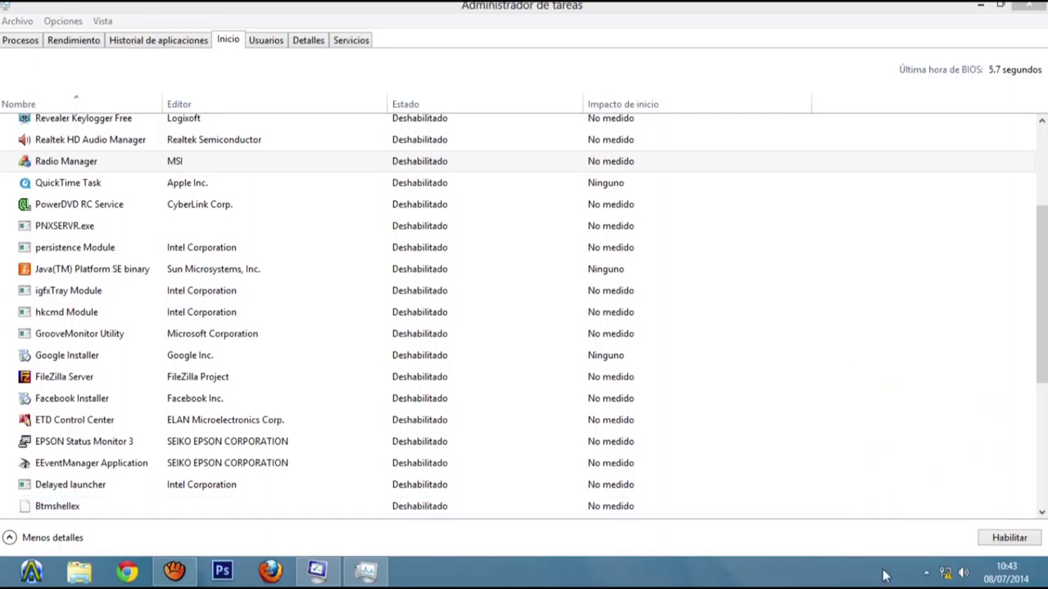
click(926, 573)
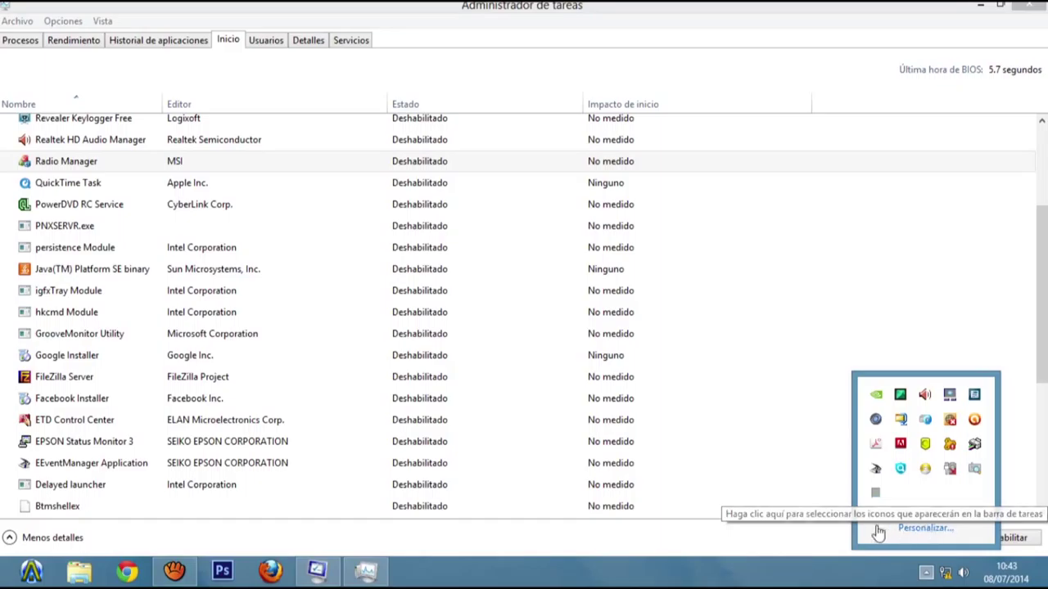
click(829, 540)
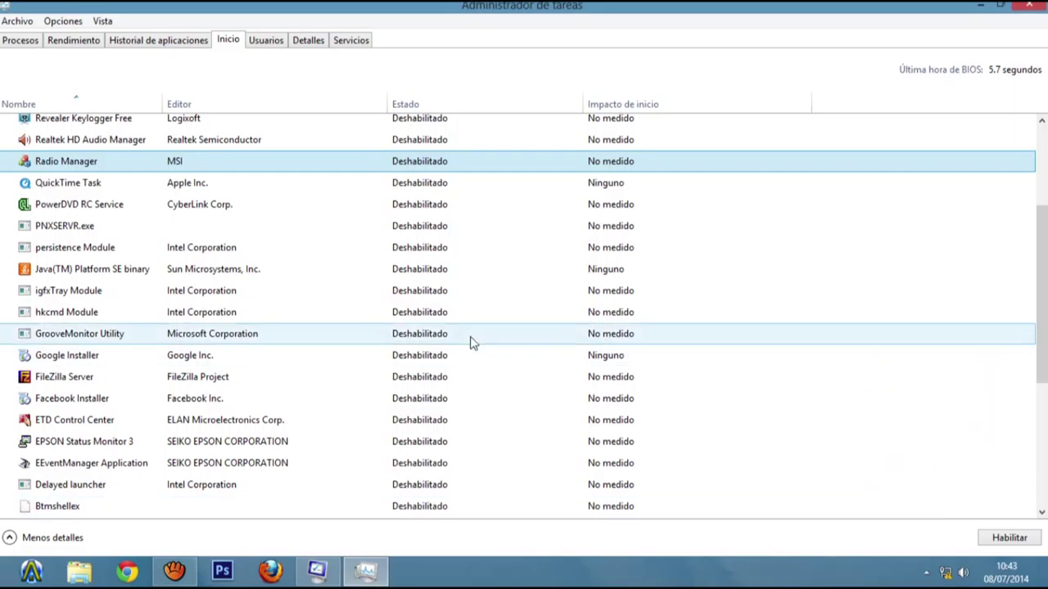
Step: Enable the EPSON Status Monitor 3 startup item and disable it again
drag(1044, 262, 1041, 415)
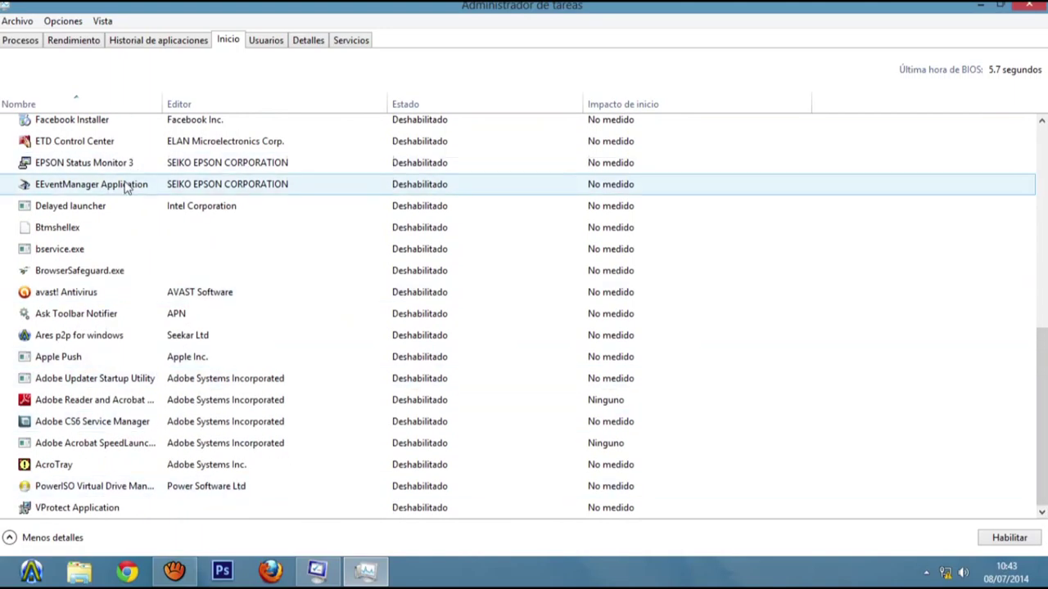
click(236, 162)
right_click(235, 161)
click(264, 171)
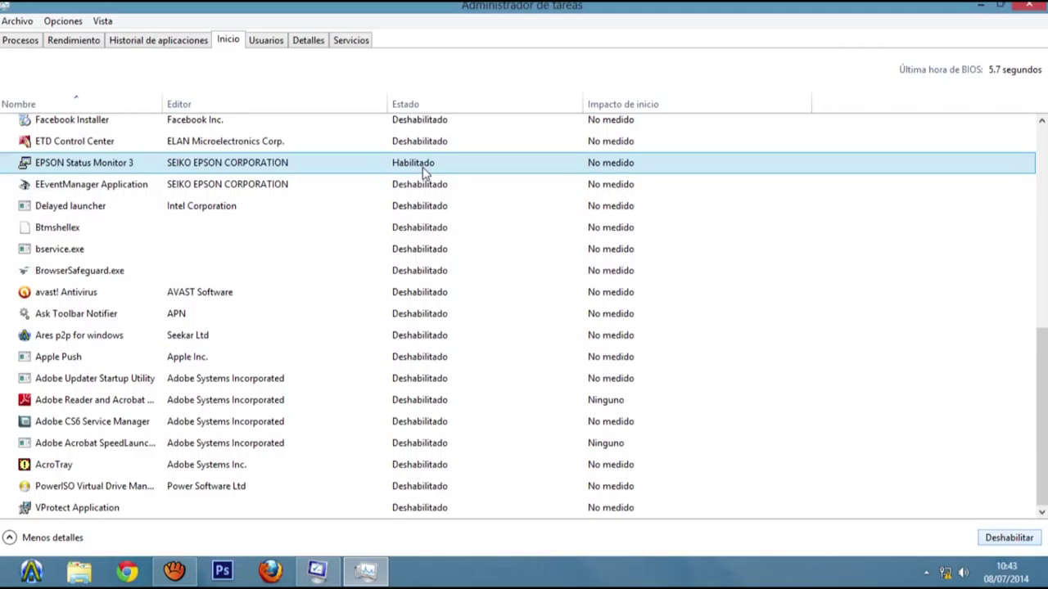
click(1000, 539)
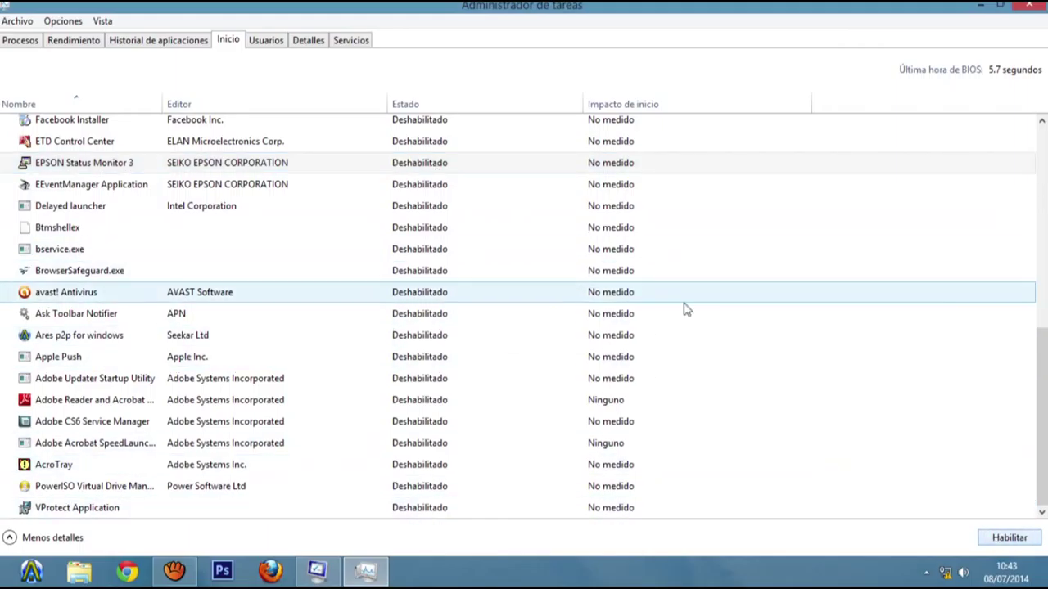
Step: Look through the startup list, close the Task Manager and accept the System Configuration dialog
scroll(960, 347, up, 6)
scroll(959, 347, down, 5)
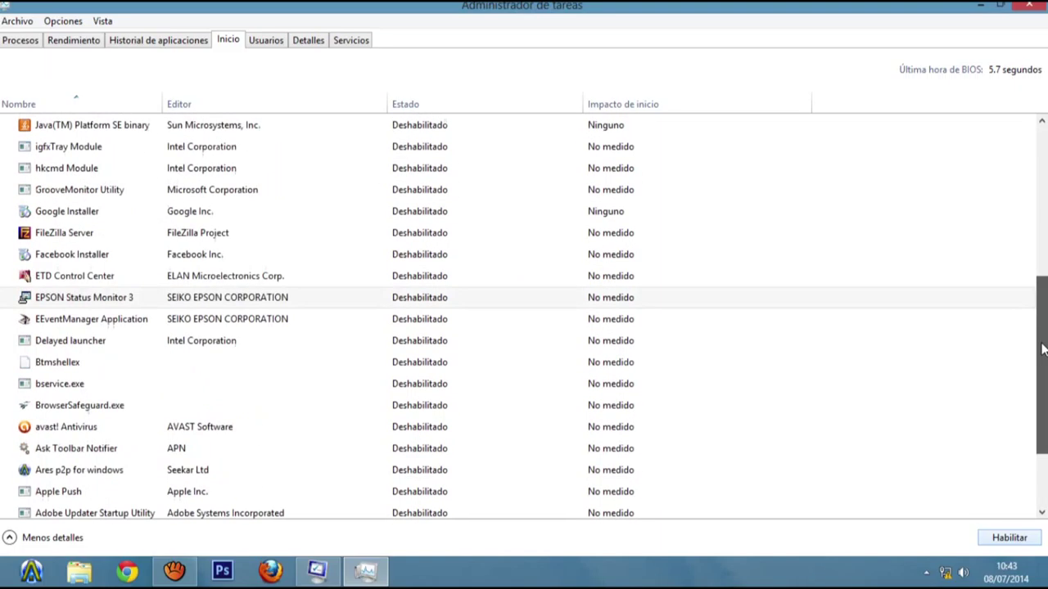
click(1033, 9)
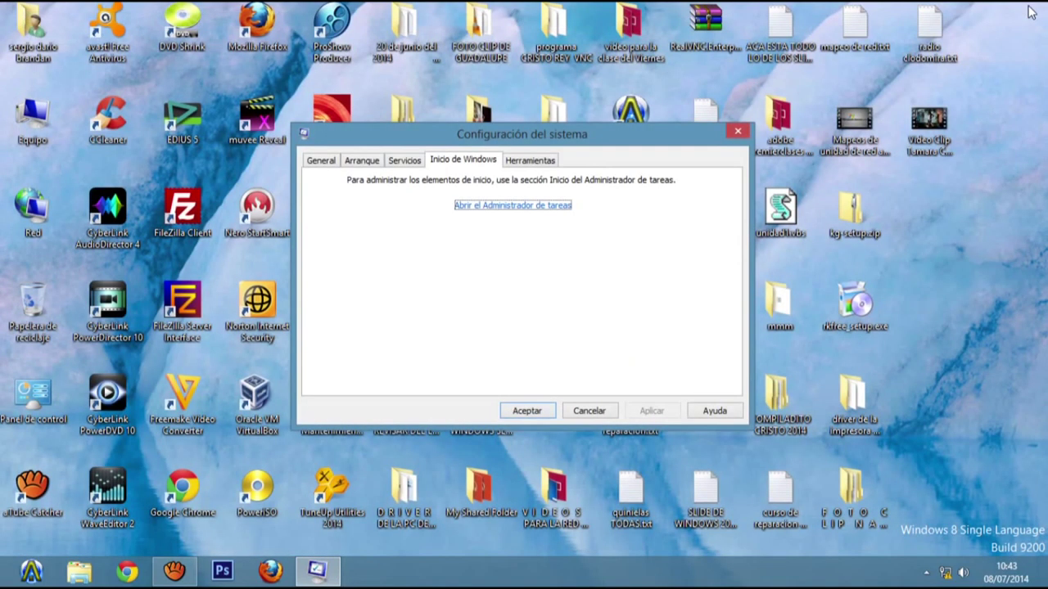
click(525, 411)
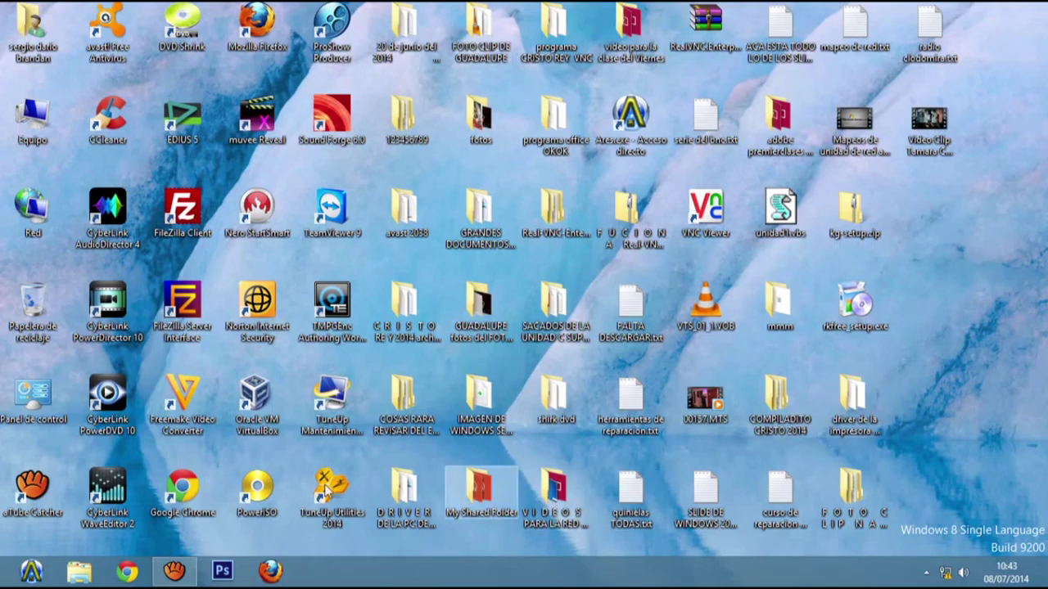
Step: Switch to aTube Catcher, dismiss its start window, check the running screen recording and minimize the program
click(173, 571)
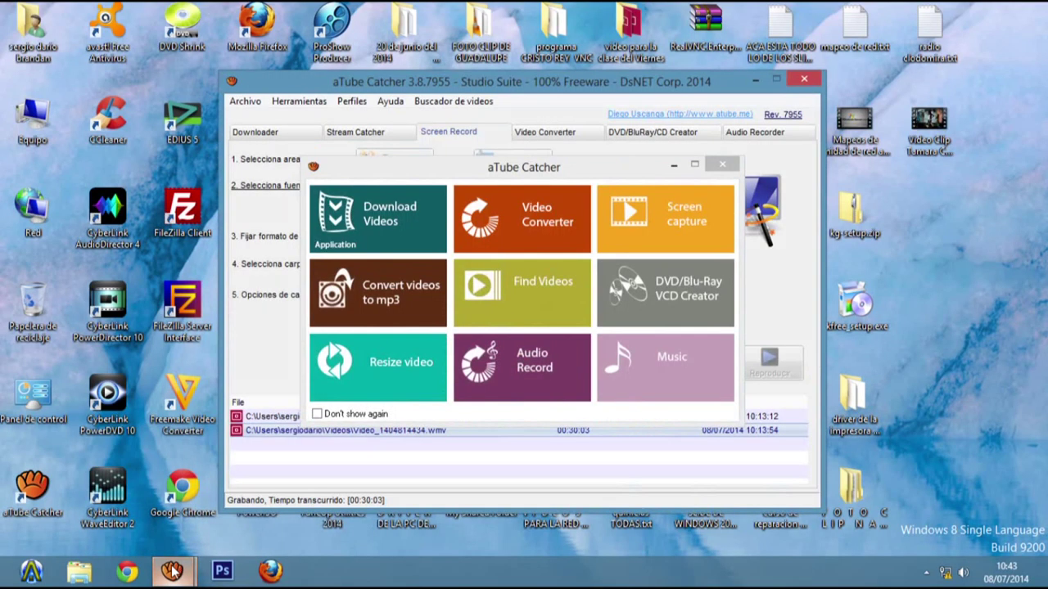
click(720, 164)
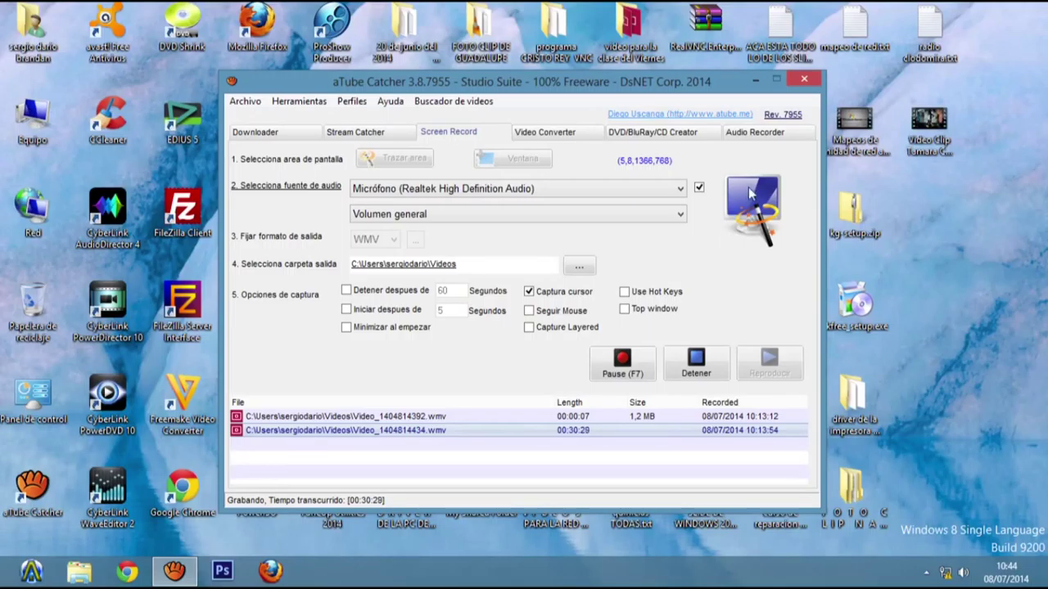
click(754, 81)
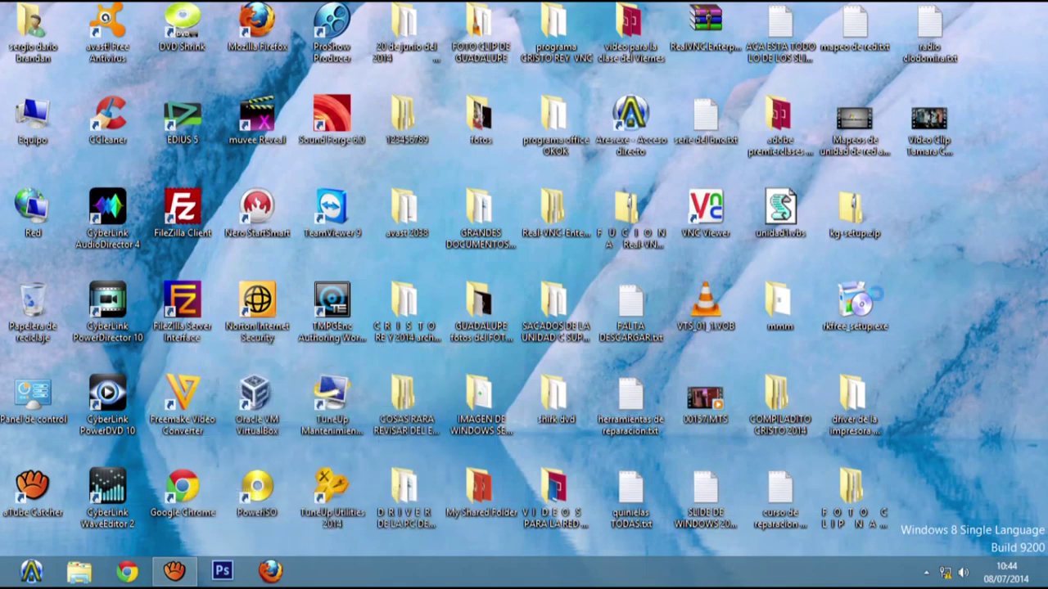
Step: Inspect the hidden notification-area icons from the desktop and hide them again
click(936, 326)
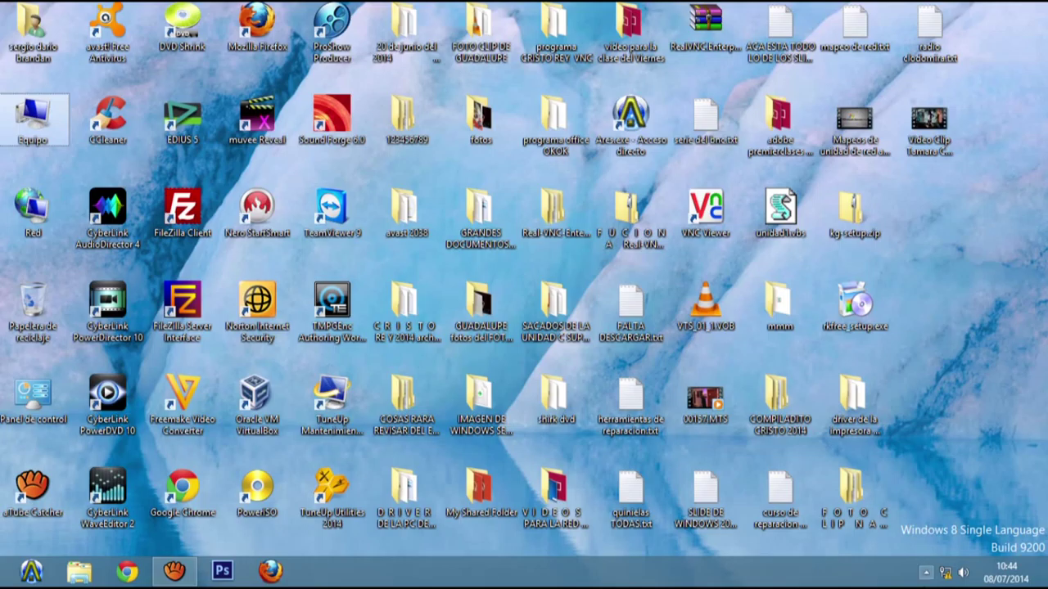
click(925, 573)
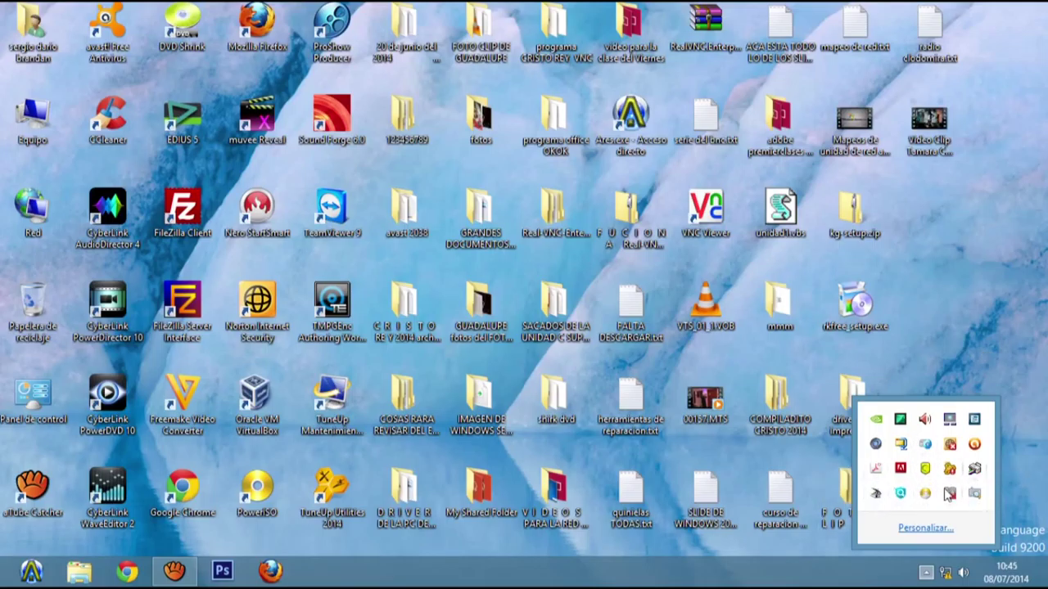
click(1023, 452)
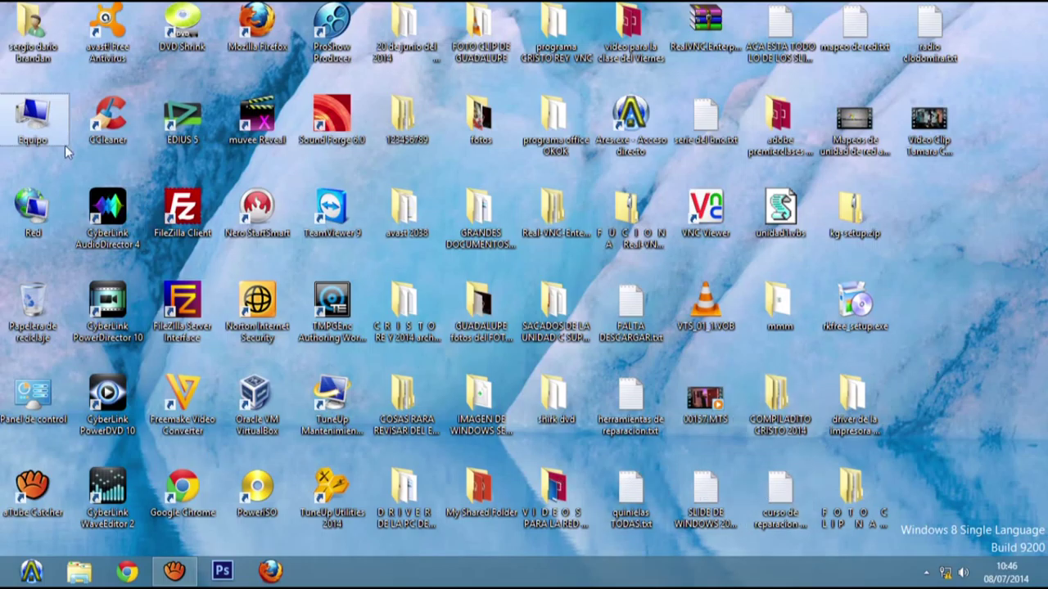
Step: Open Equipo from the desktop to show the computer's drives and devices
double_click(43, 129)
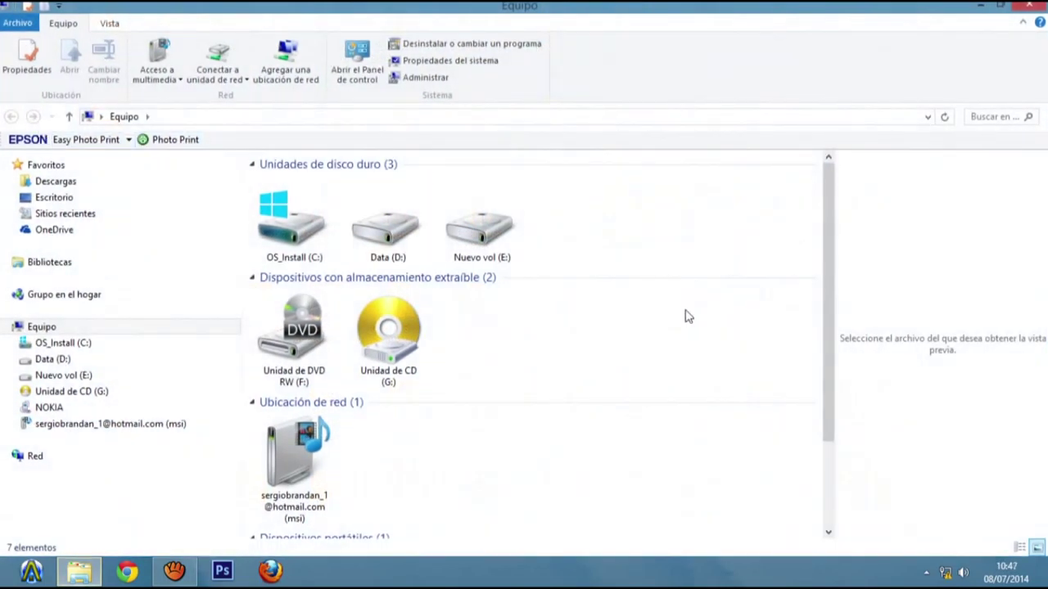
Step: Open the NOKIA portable device to check its storage, return to Equipo and minimize the window
drag(835, 316, 827, 433)
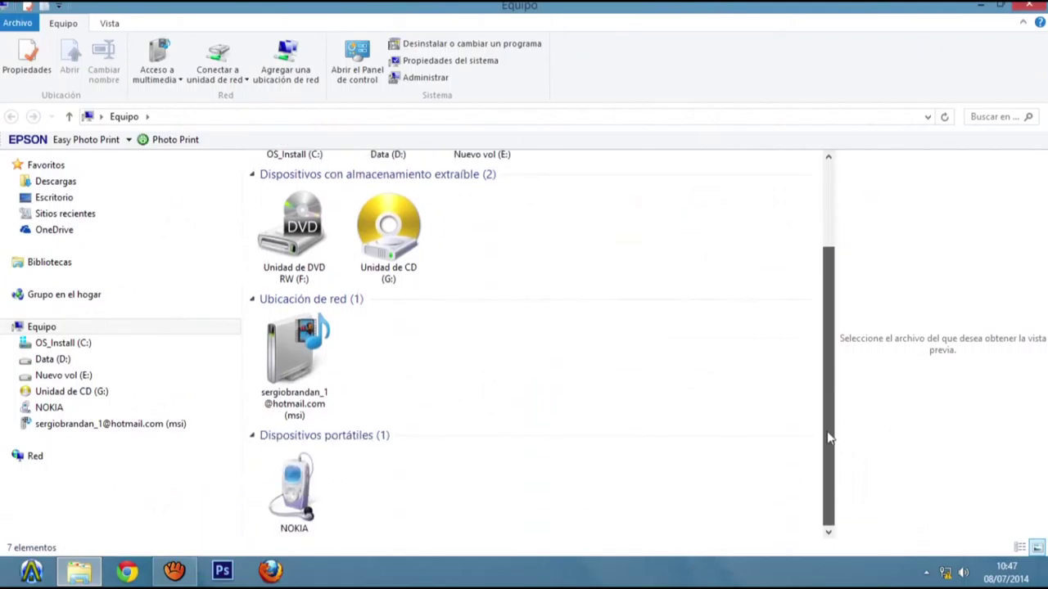
double_click(315, 485)
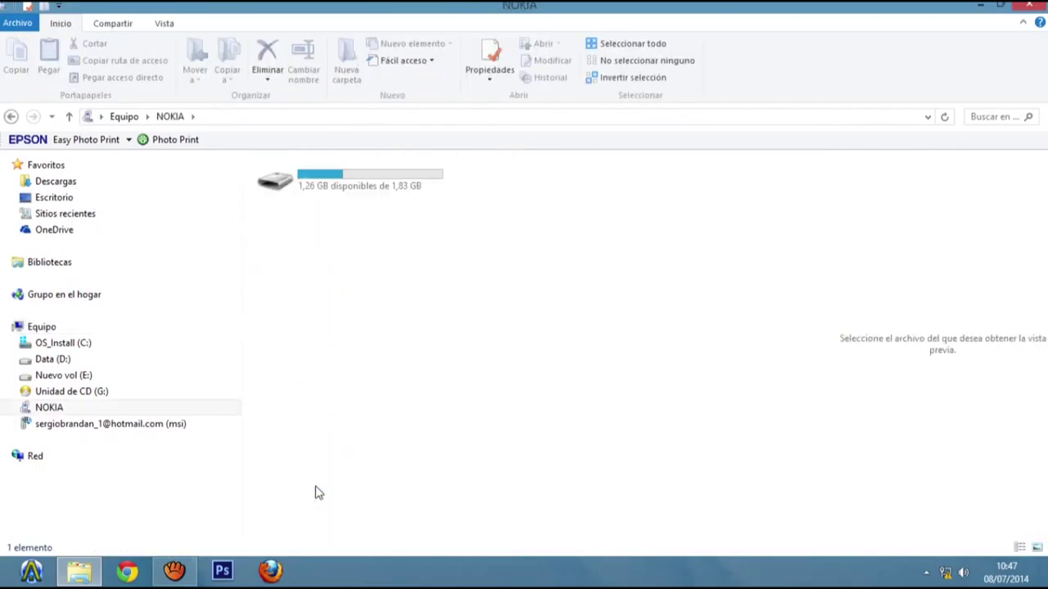
mouse_move(14, 49)
click(12, 118)
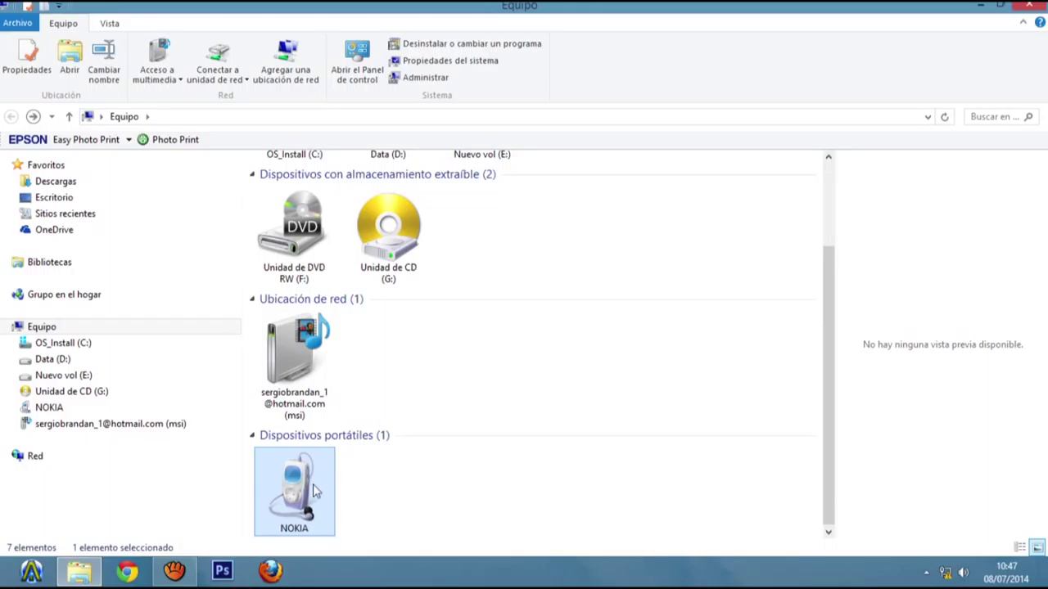
click(977, 7)
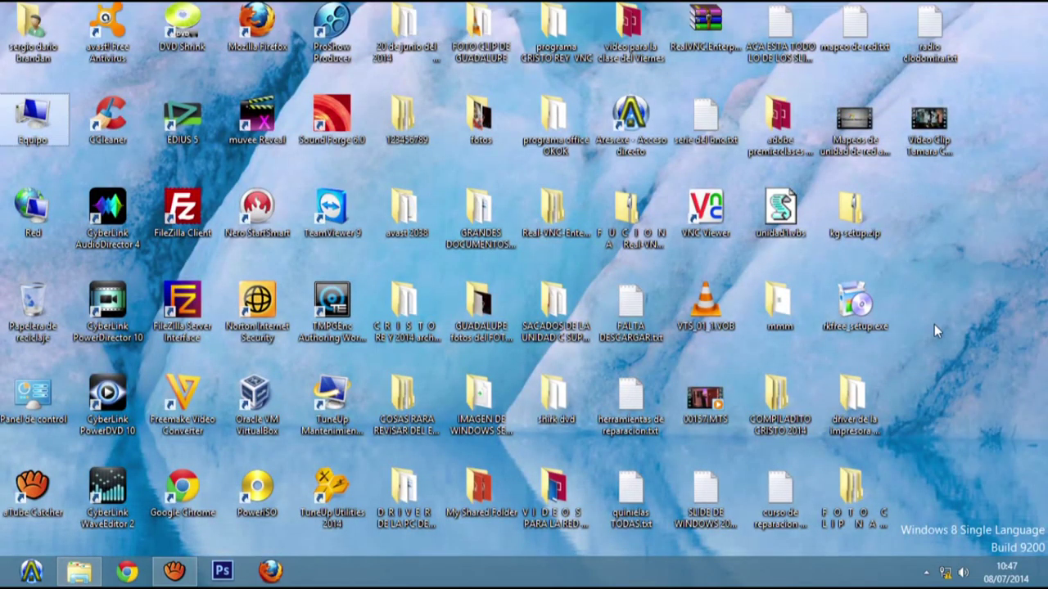
Step: Create a desktop folder named "fotos del celu de" followed by the phone owner's first name
right_click(934, 325)
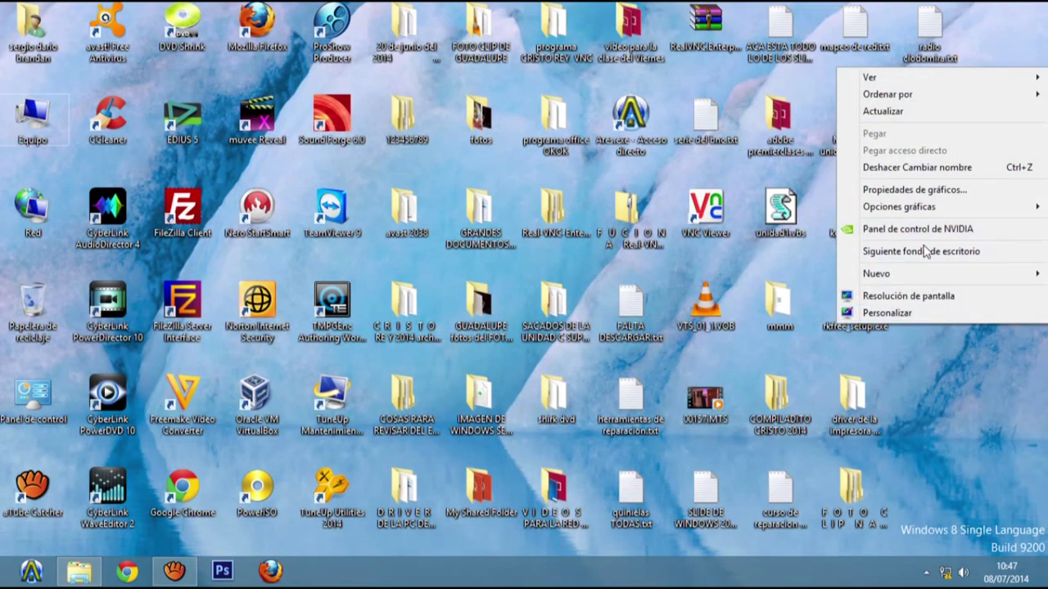
mouse_move(917, 276)
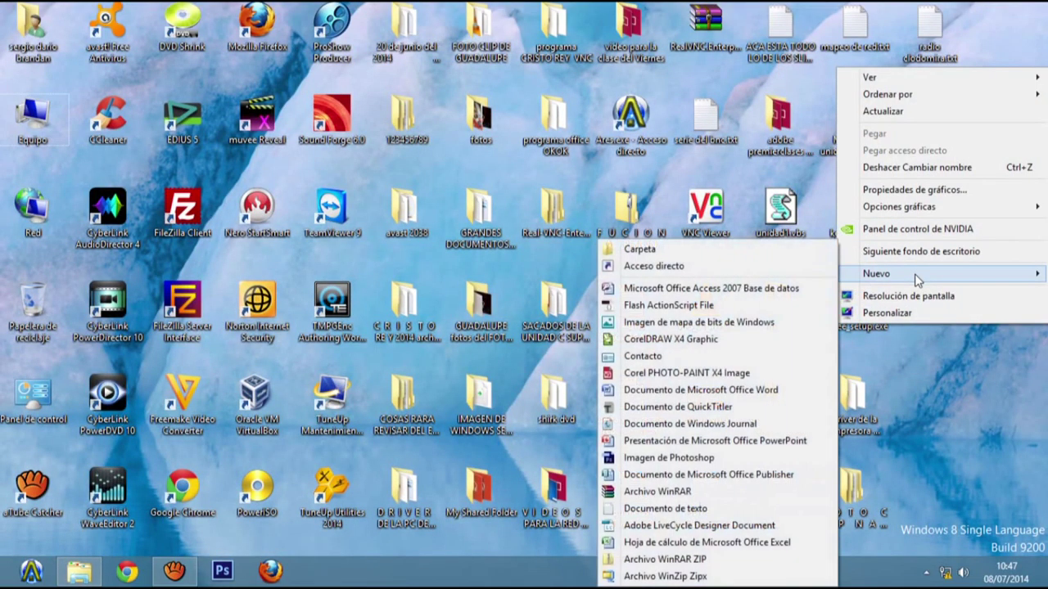
click(742, 257)
text(fotos del celu)
text(de)
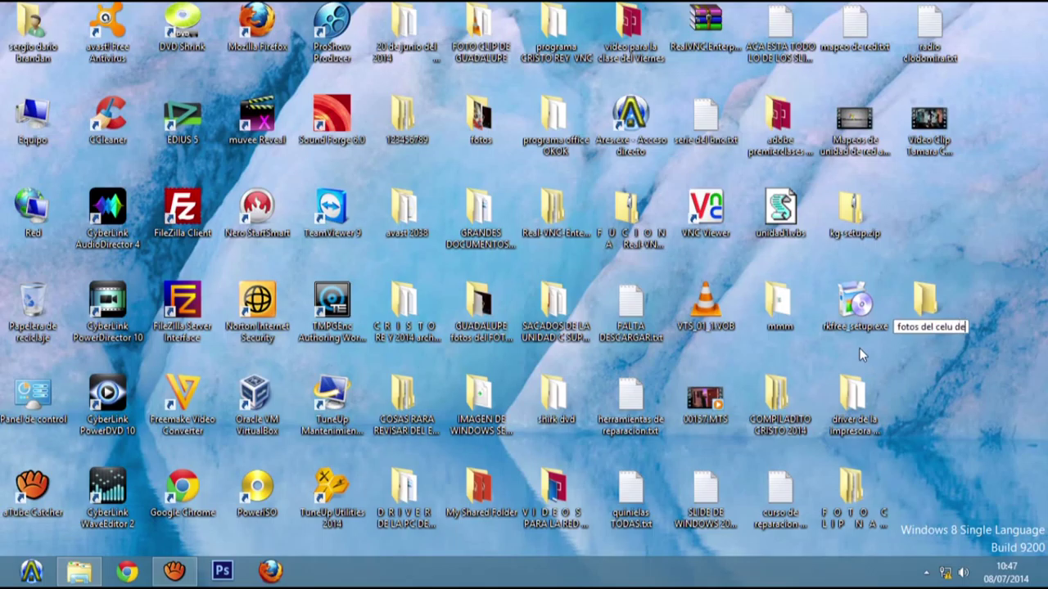
text( silvana)
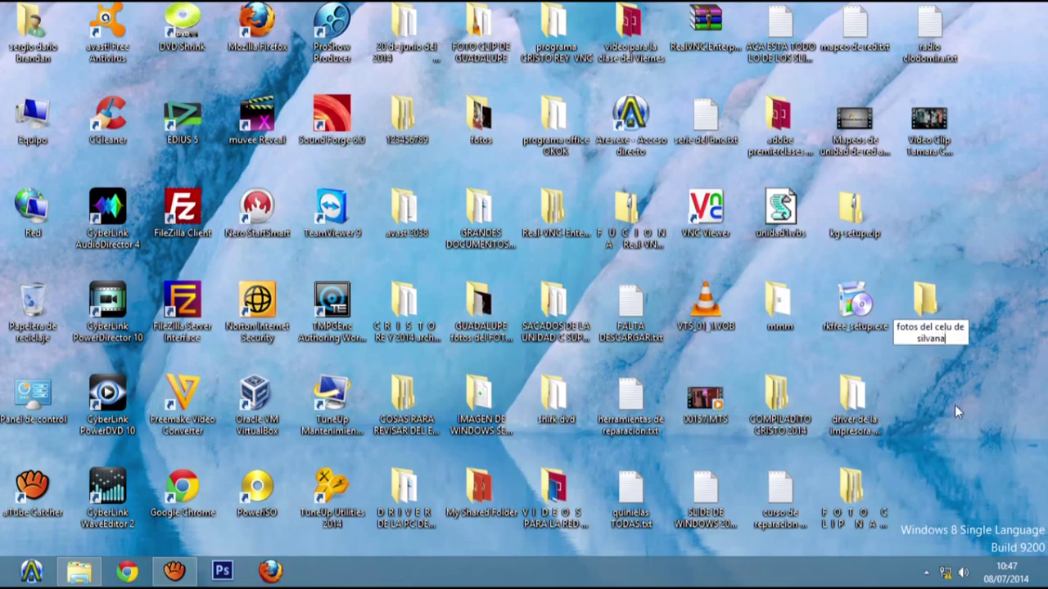
key(Return)
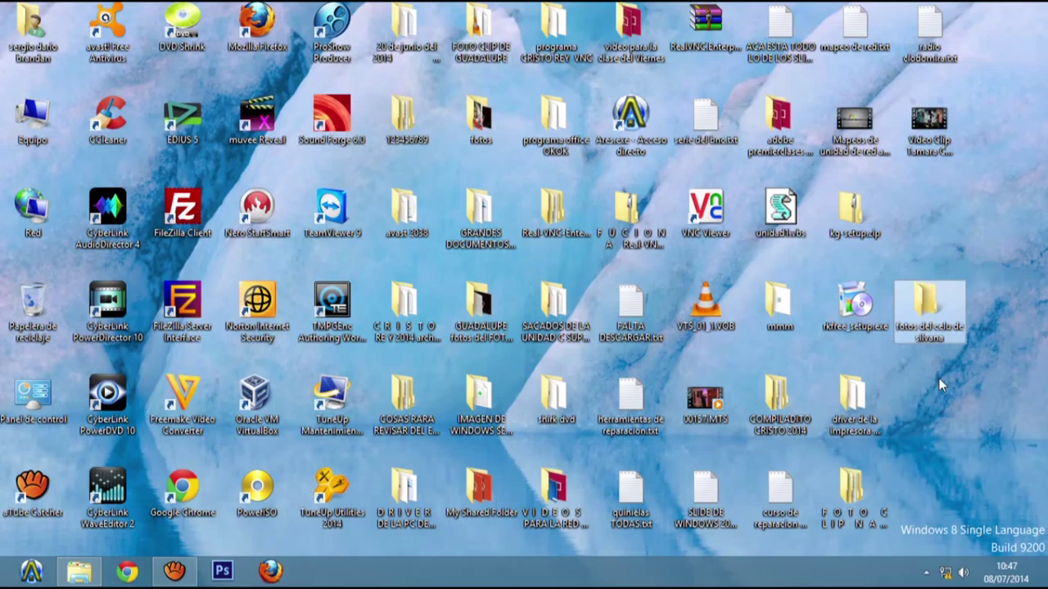
Step: Open the new phone photos folder, reduce its window from full screen and move it toward the desktop's right side
click(929, 322)
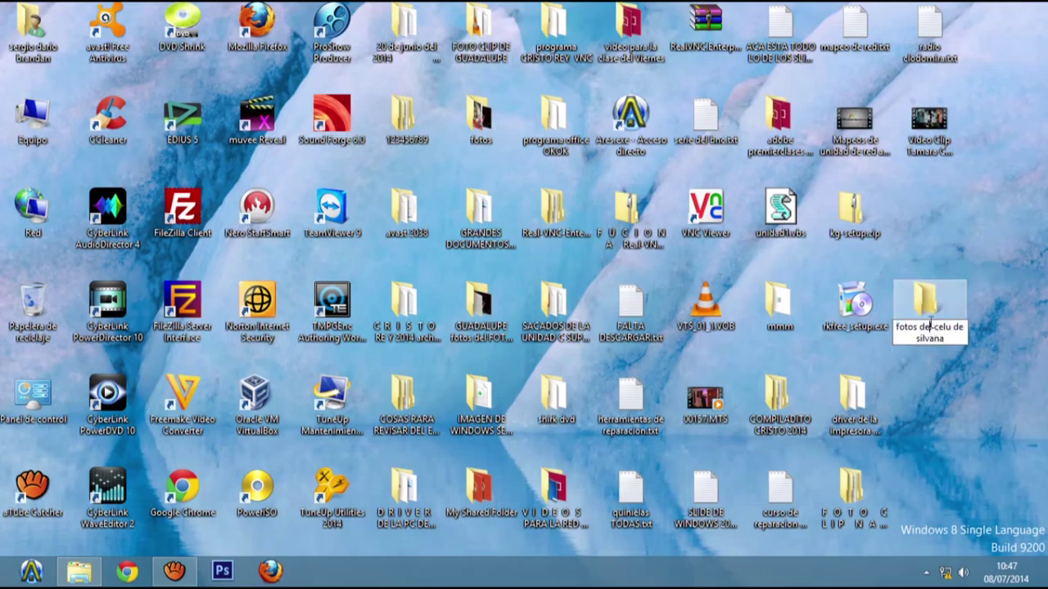
double_click(925, 308)
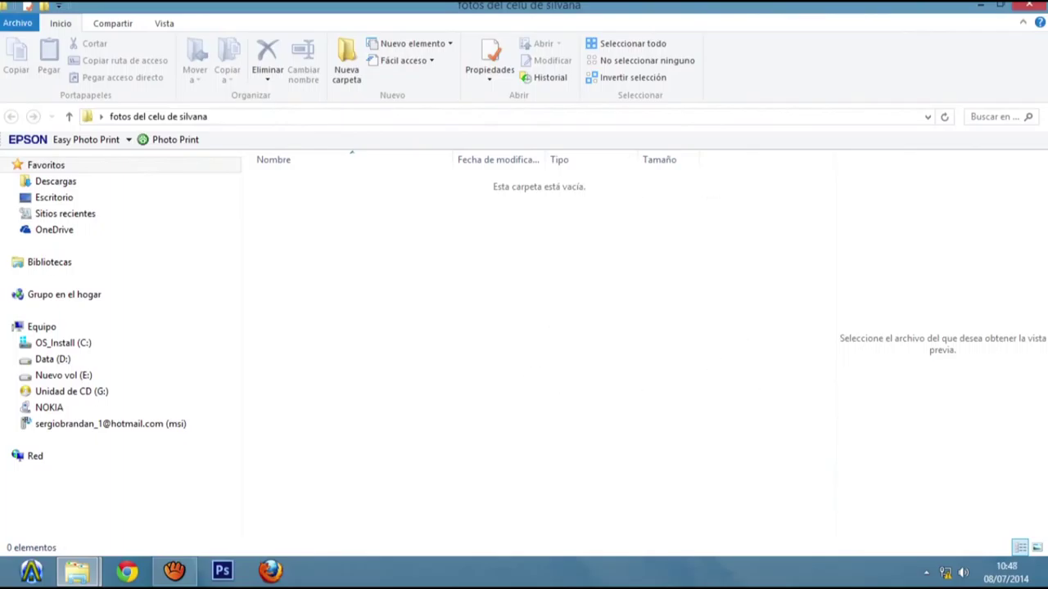
key(super+Down)
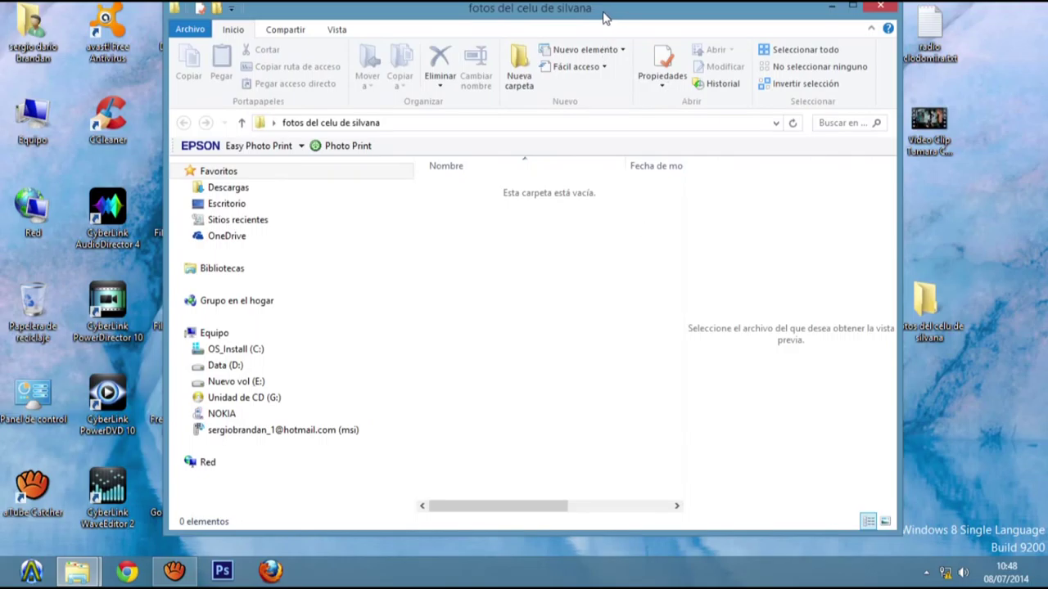
drag(571, 10, 744, 10)
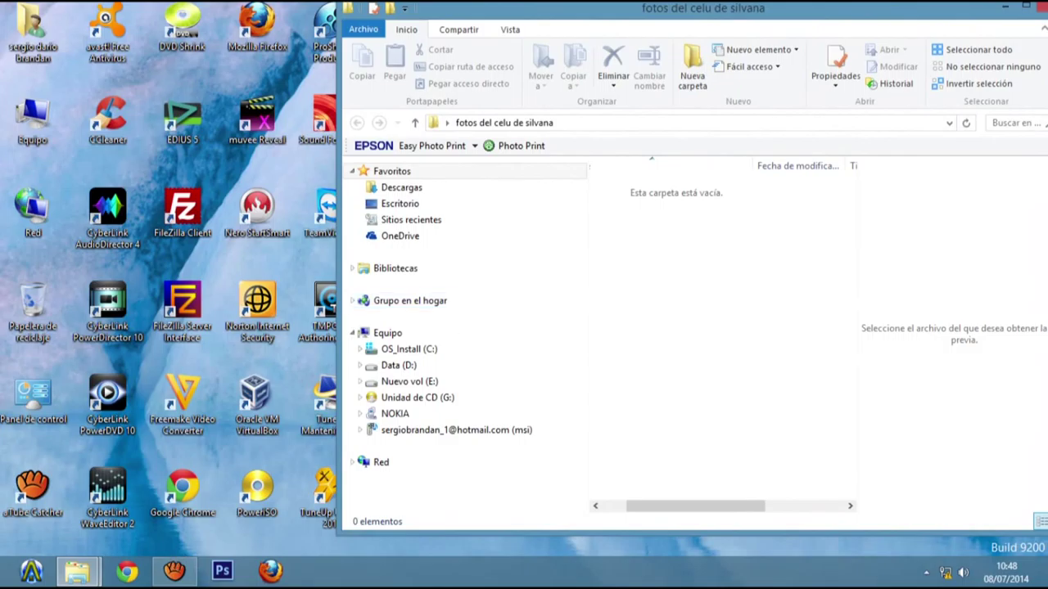
Step: Return to the Equipo window and open the Videoclips folder in the NOKIA device's storage
mouse_move(67, 575)
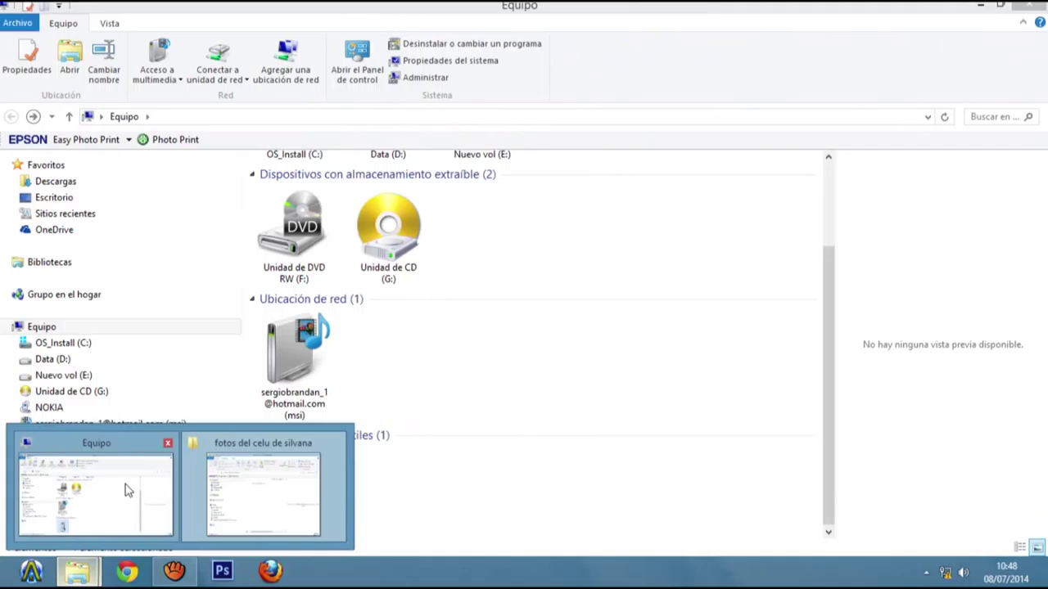
click(124, 491)
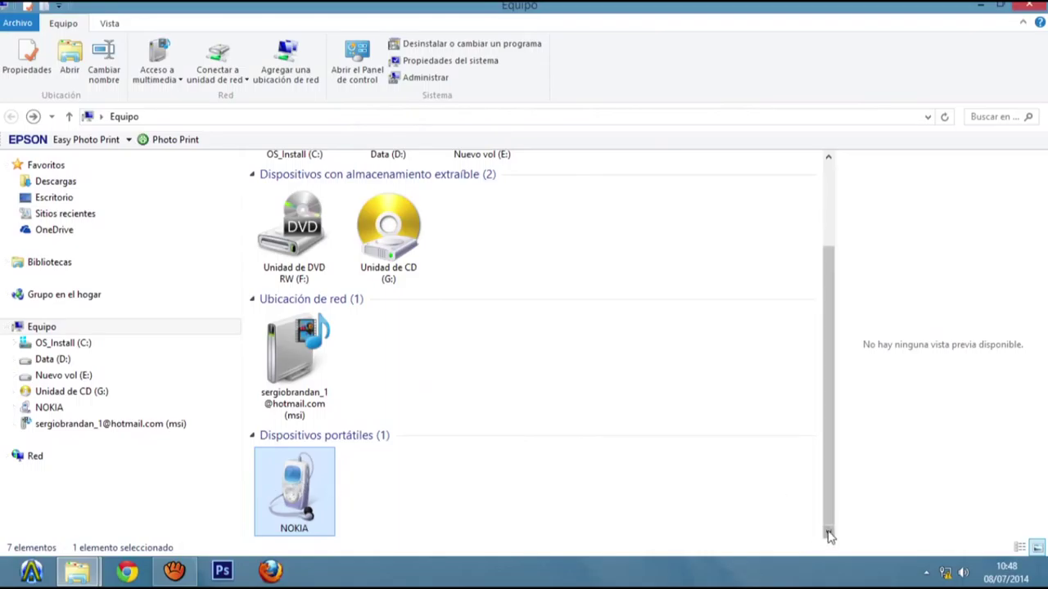
double_click(308, 492)
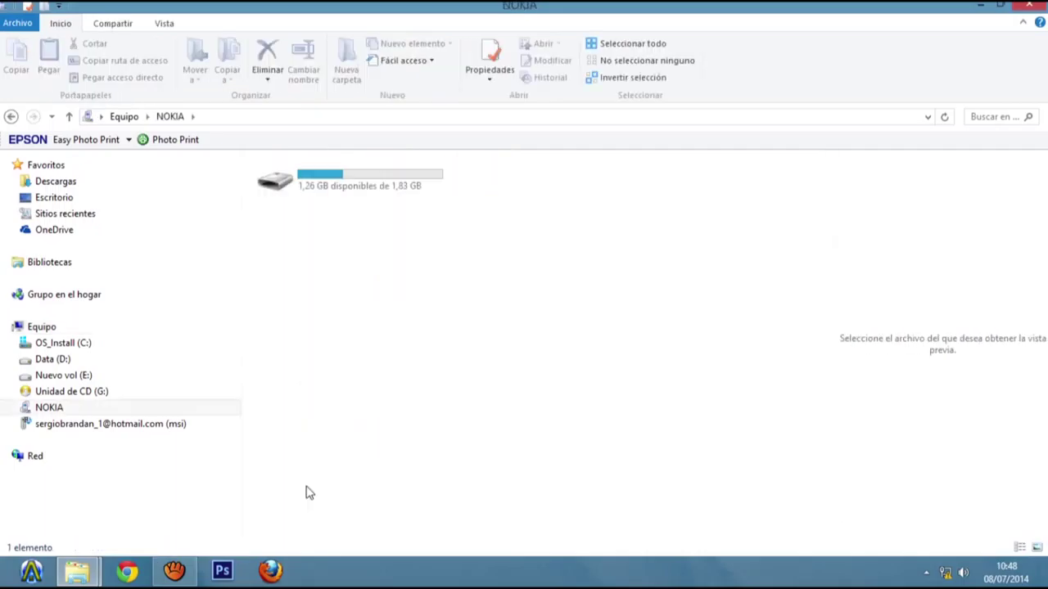
double_click(361, 189)
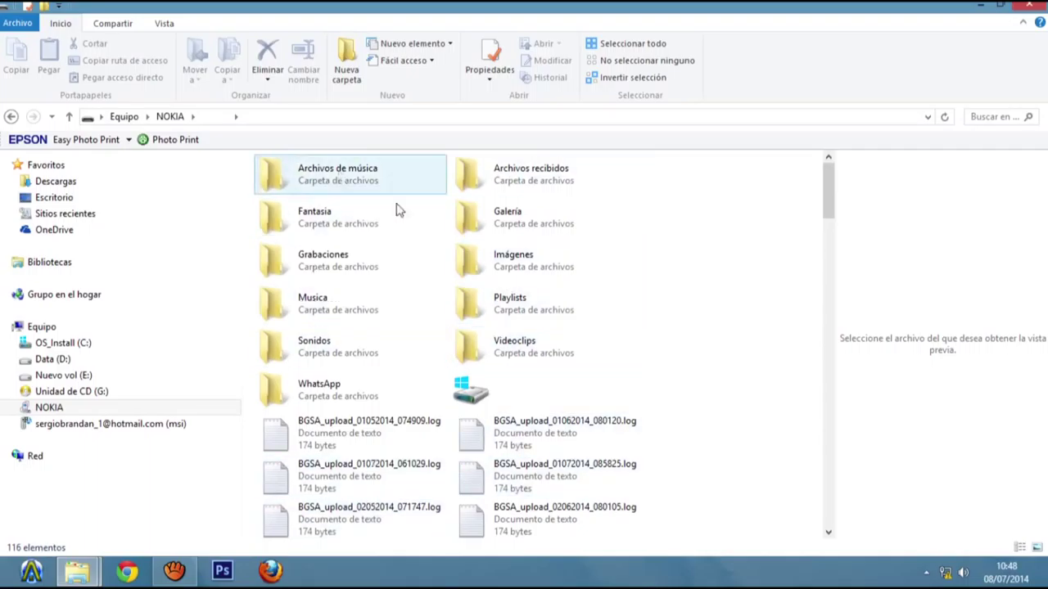
double_click(534, 345)
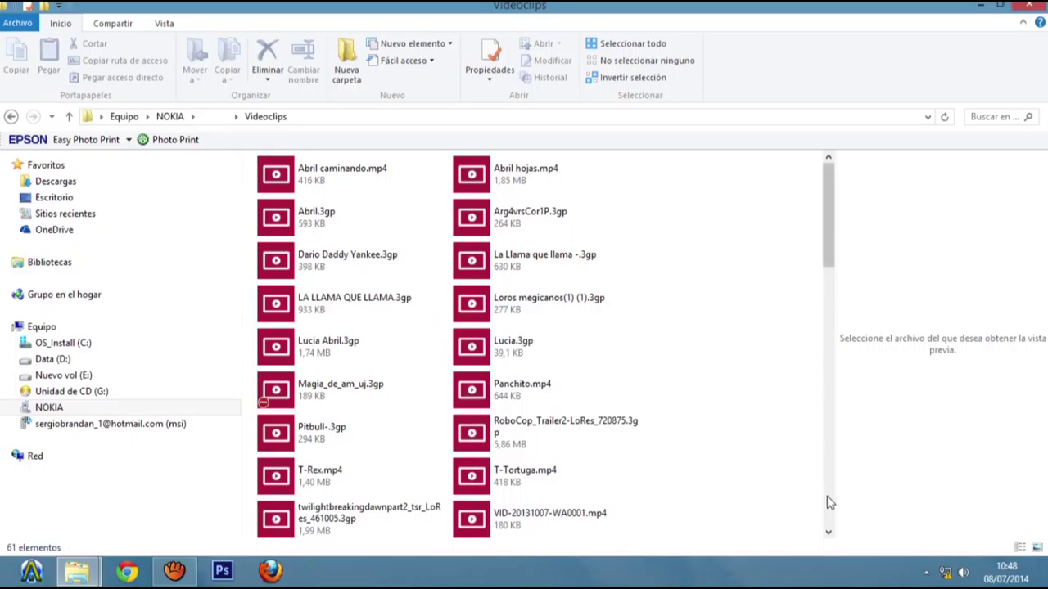
Step: Try to open the first MP4 video directly from the phone's Videoclips folder and dismiss the error message
click(355, 180)
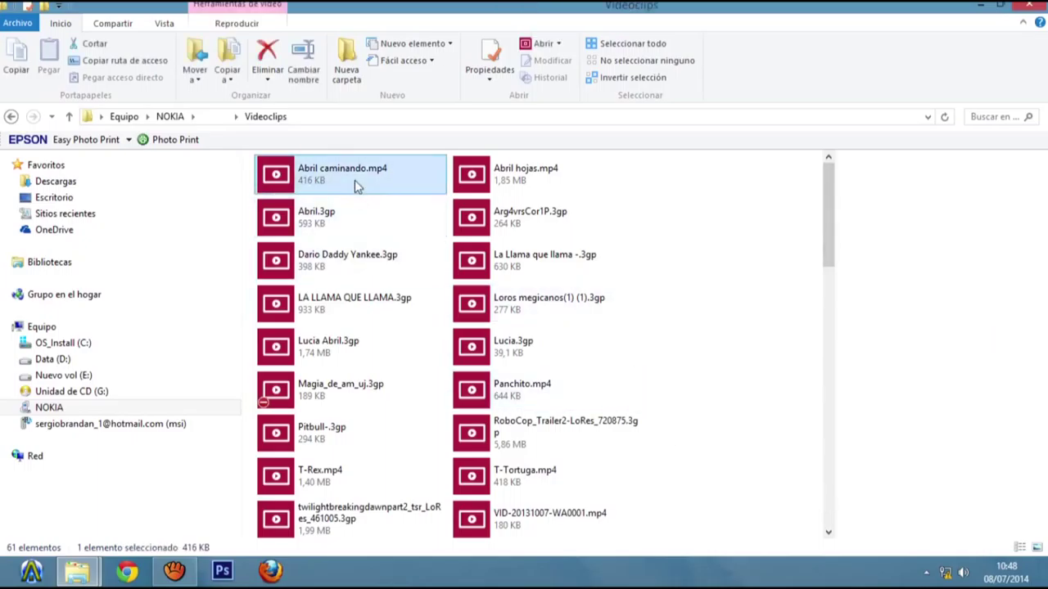
right_click(354, 180)
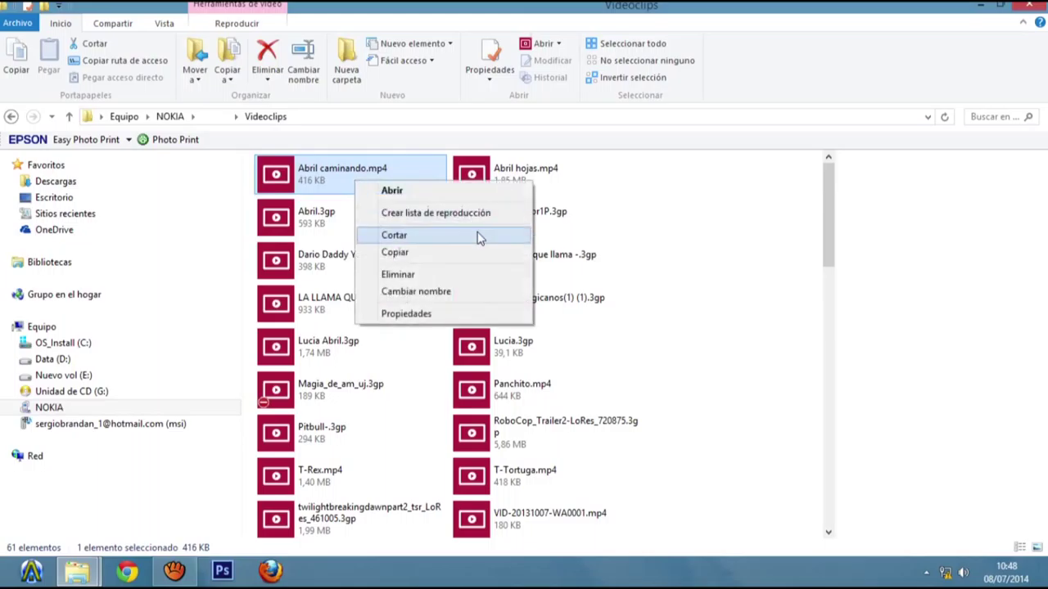
click(326, 183)
right_click(325, 183)
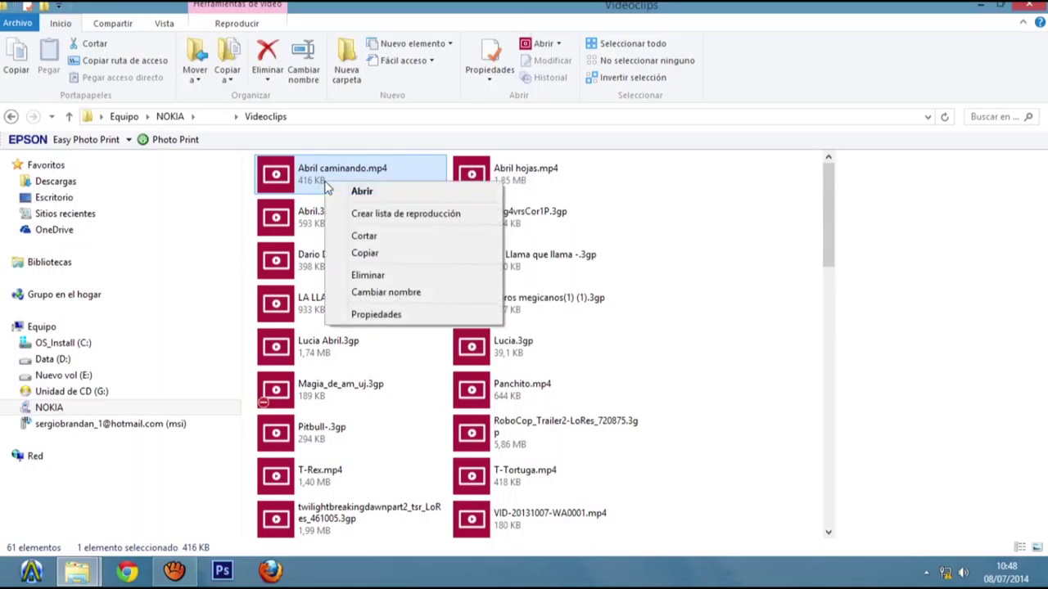
click(398, 199)
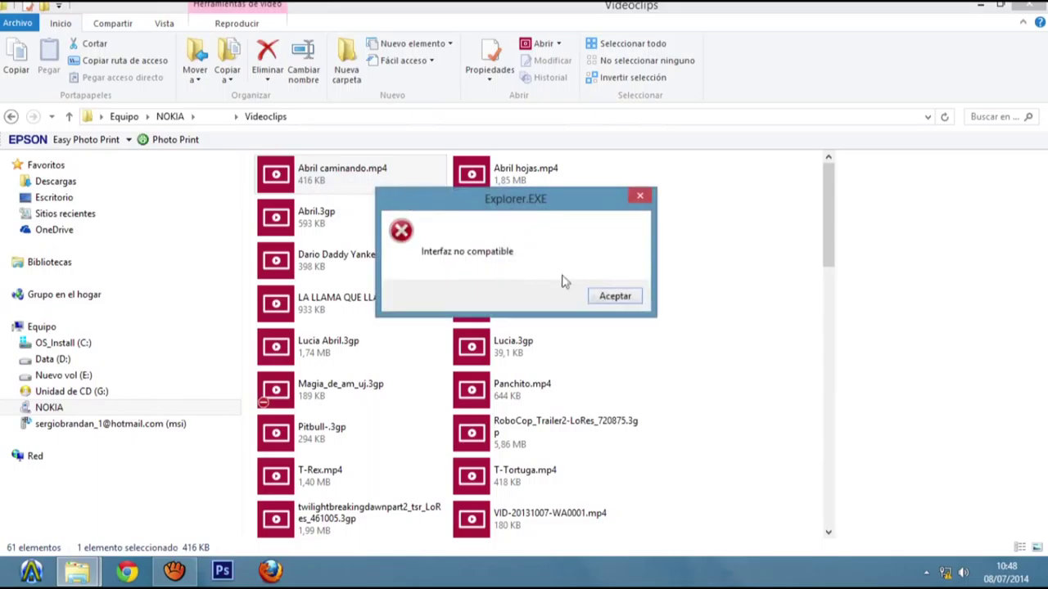
click(613, 298)
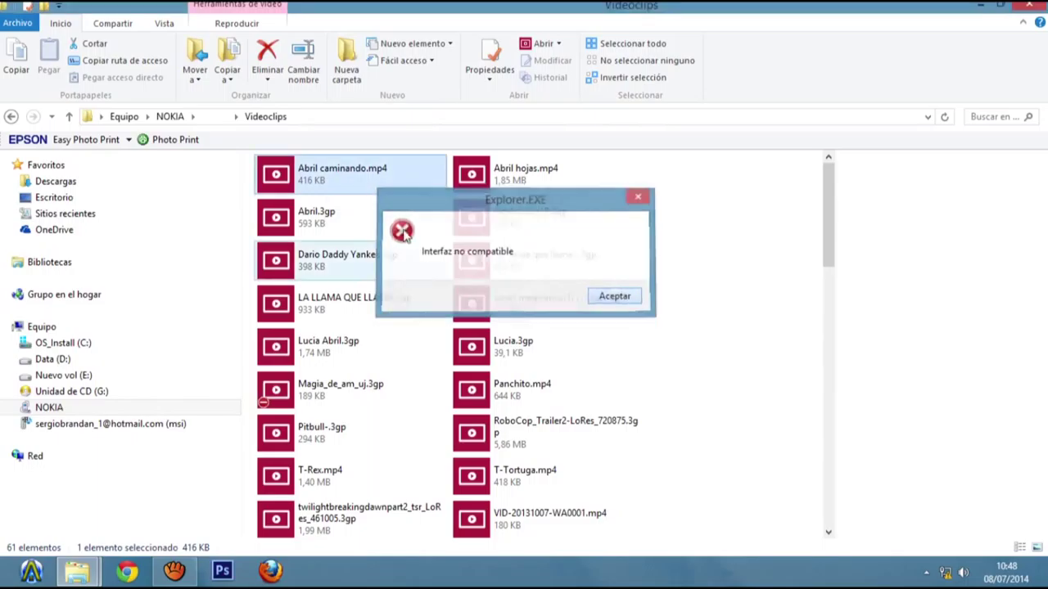
Step: Copy the first MP4 video from the phone's Videoclips folder into the new desktop folder
right_click(362, 190)
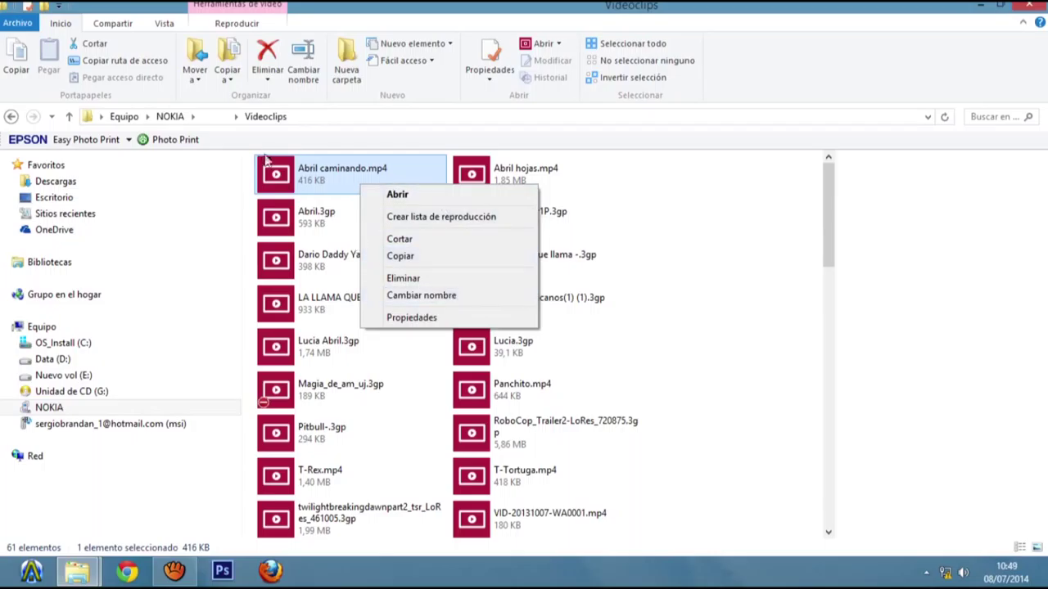
click(287, 169)
right_click(288, 167)
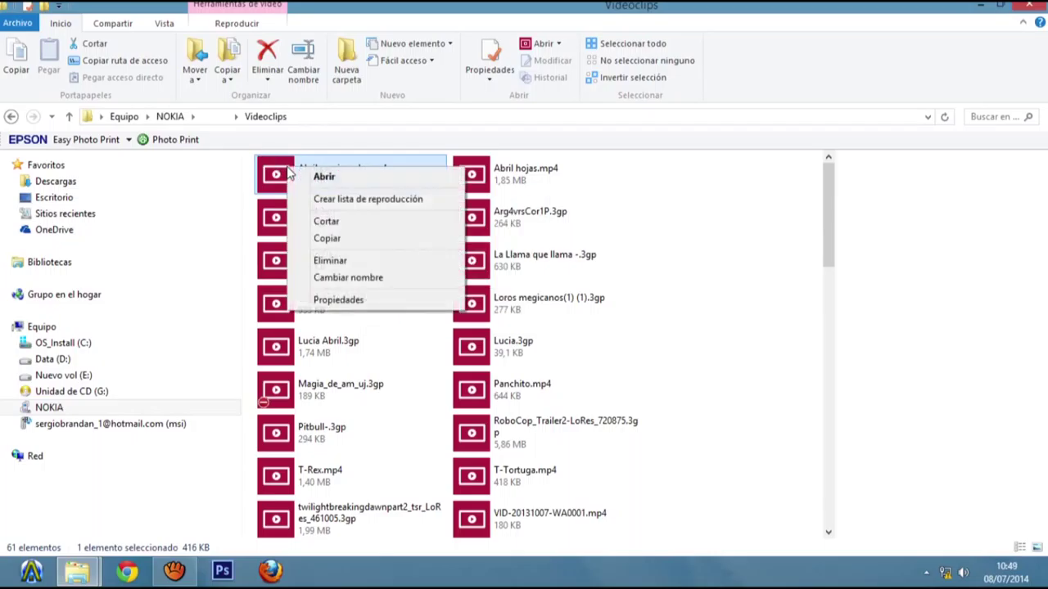
click(334, 241)
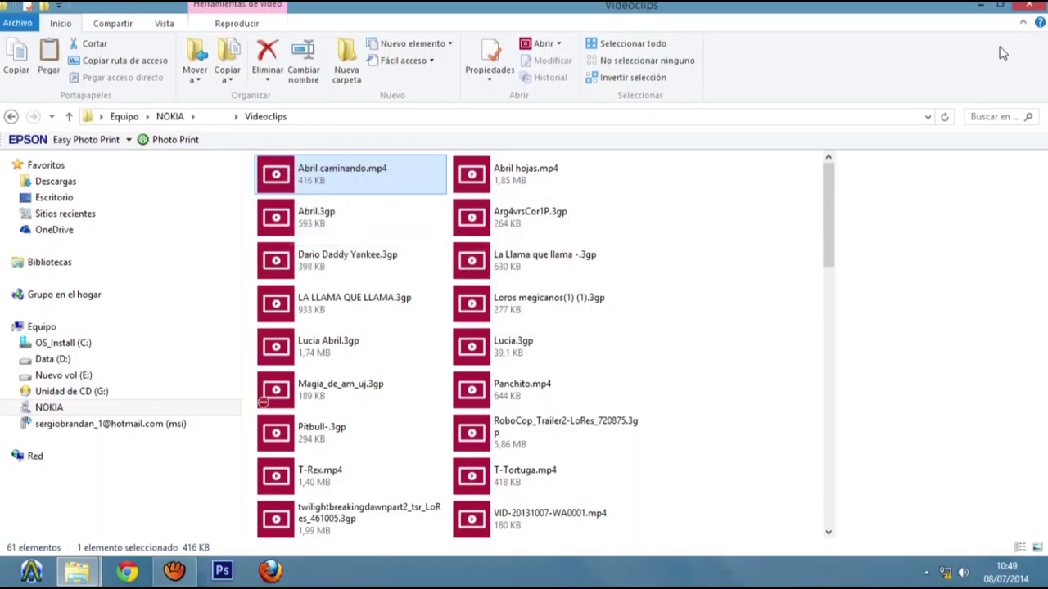
click(979, 8)
right_click(716, 259)
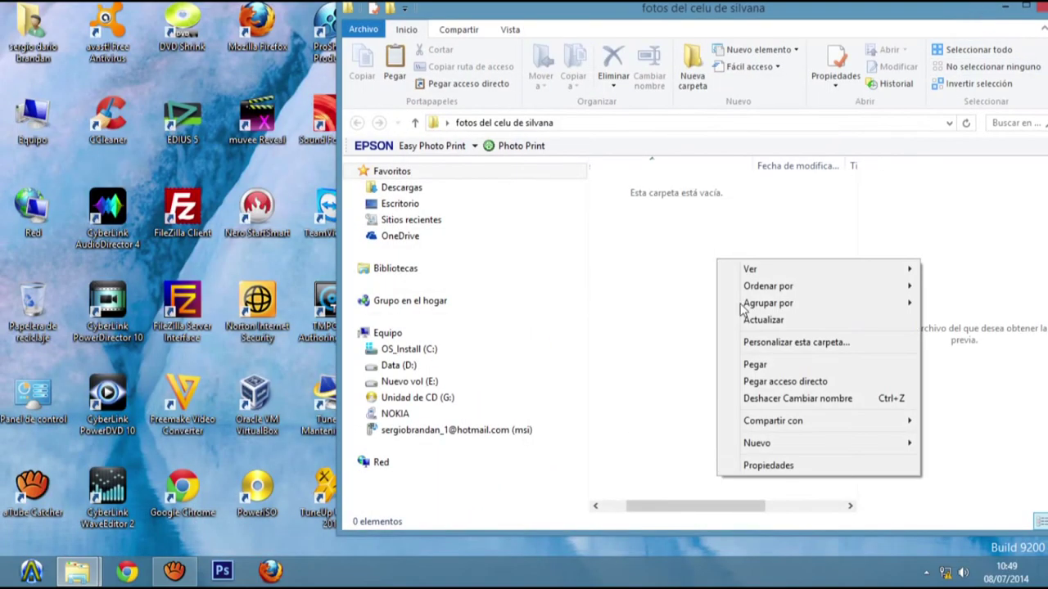
click(770, 366)
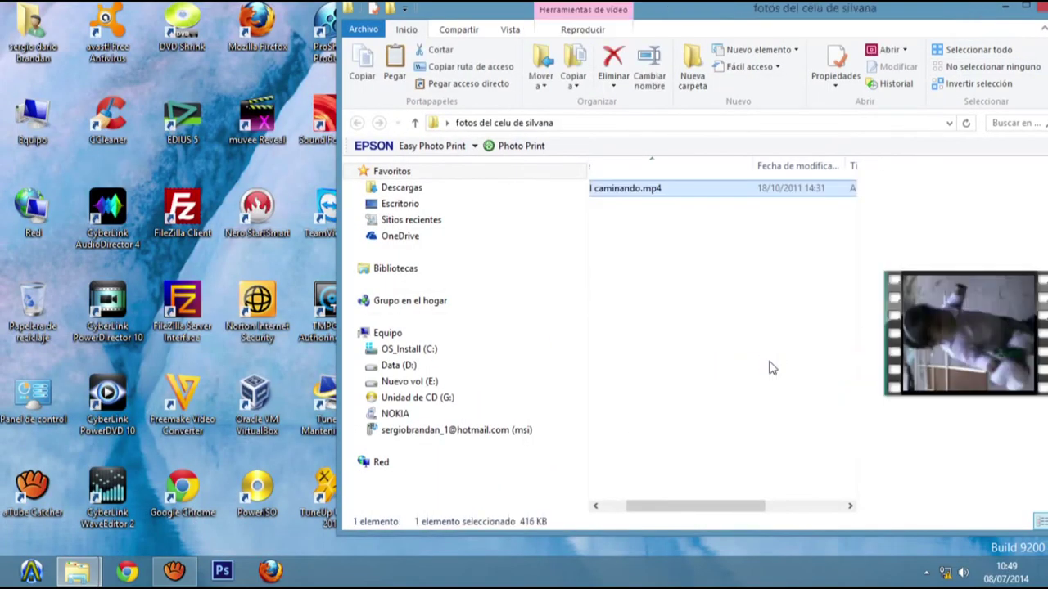
Step: Play the copied video with Windows Media Player, view it in full screen and close the player
click(597, 505)
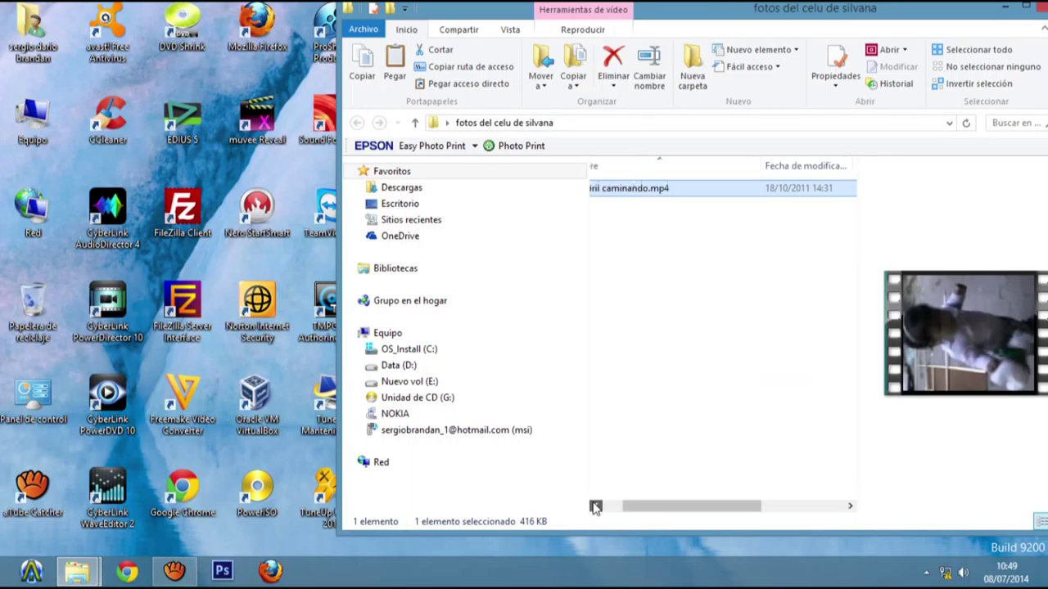
click(577, 509)
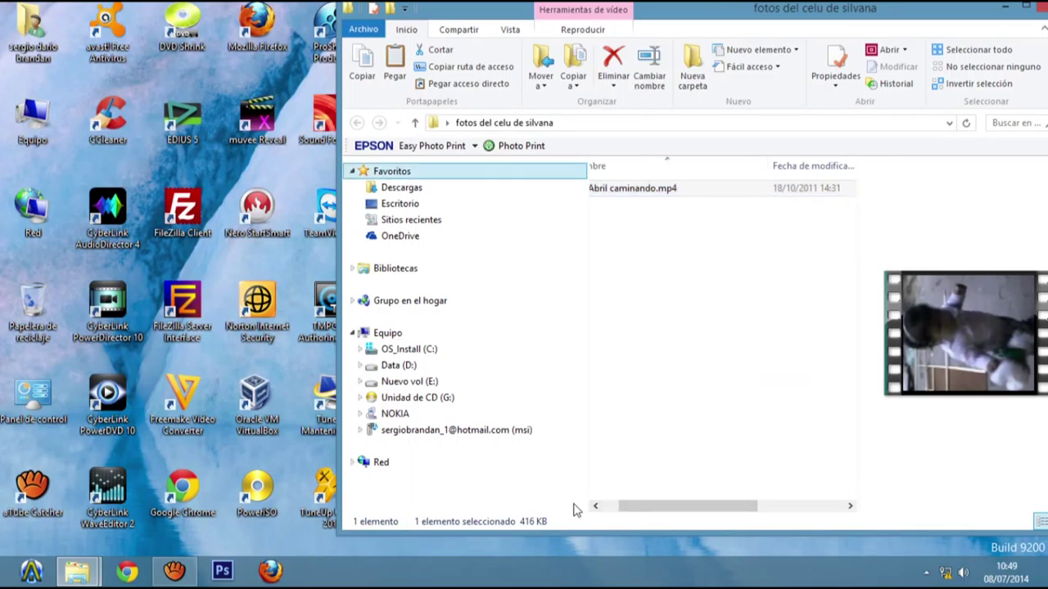
click(624, 193)
right_click(624, 193)
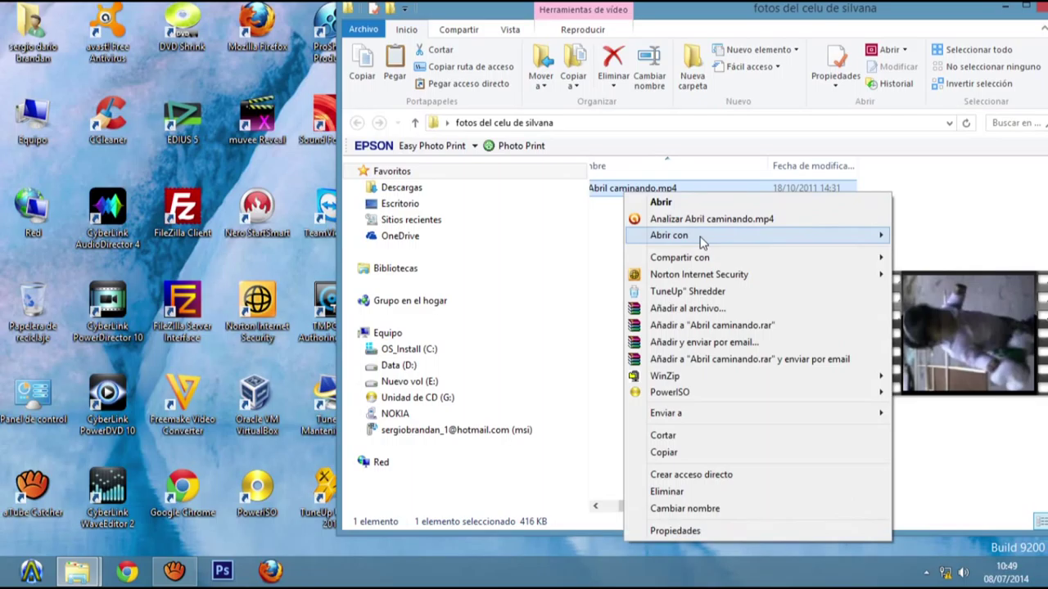
mouse_move(671, 235)
click(536, 321)
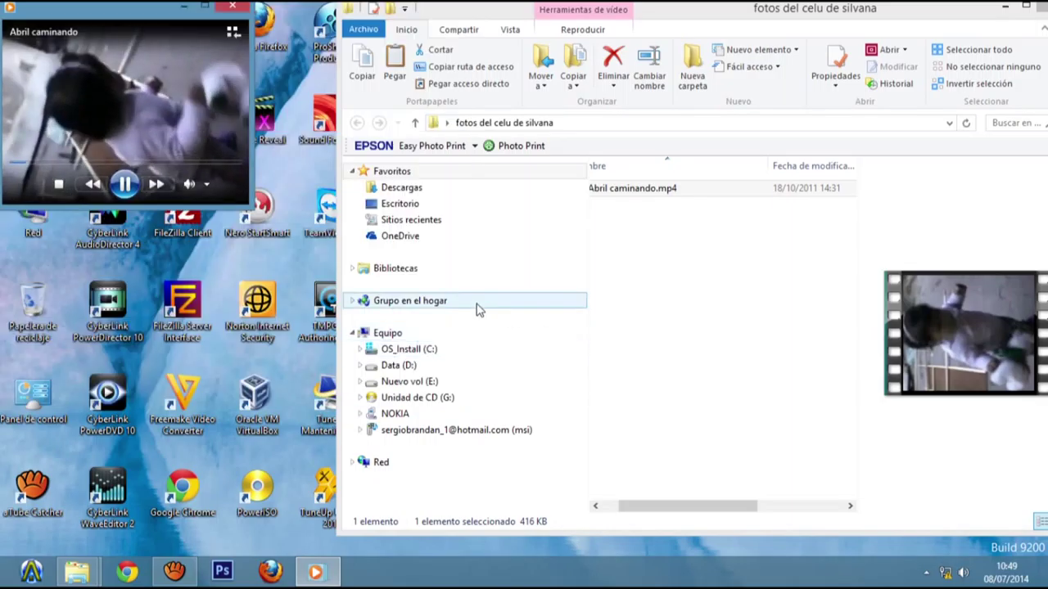
double_click(170, 89)
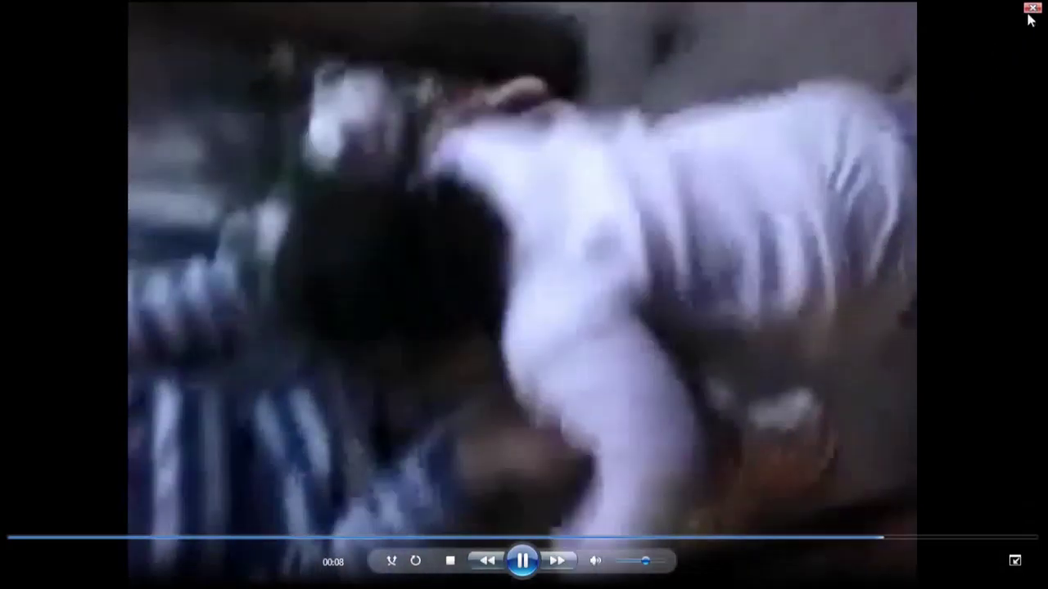
click(1030, 10)
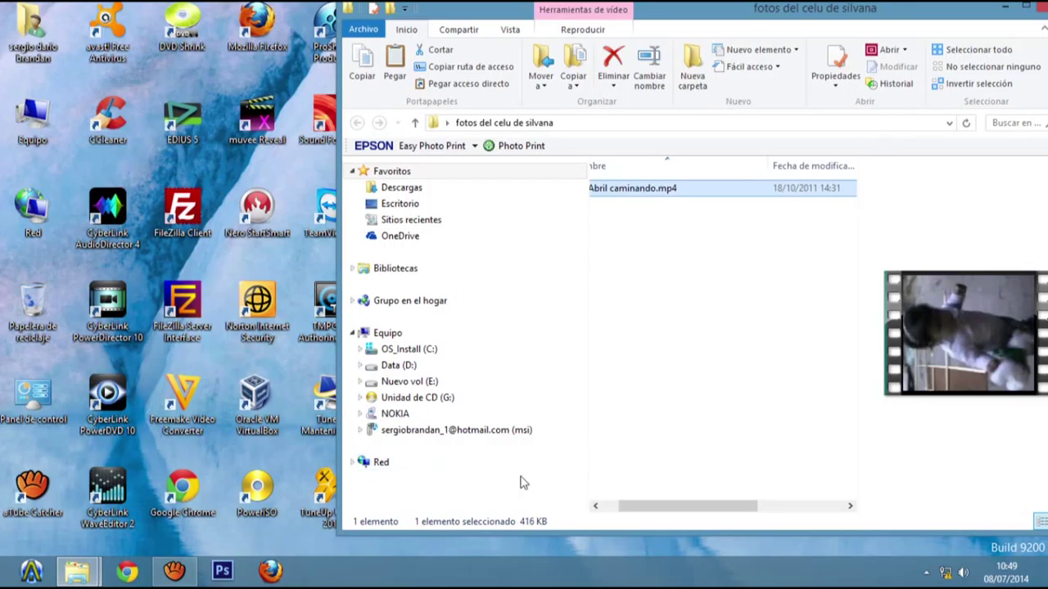
Step: Delete the copied MP4 video from the desktop folder and return to the main folder list of the NOKIA device's storage
right_click(947, 334)
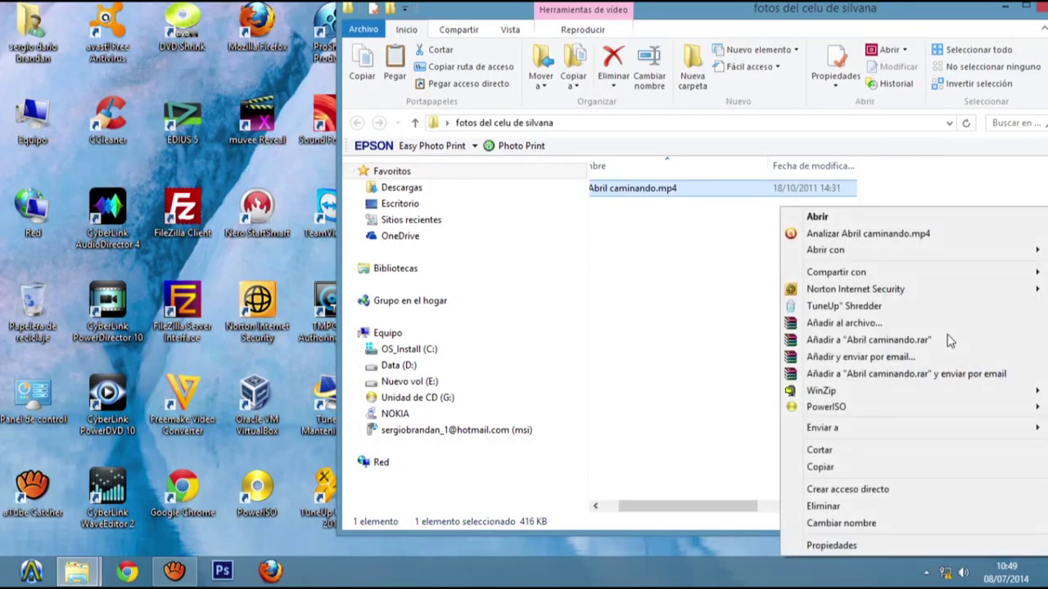
click(873, 510)
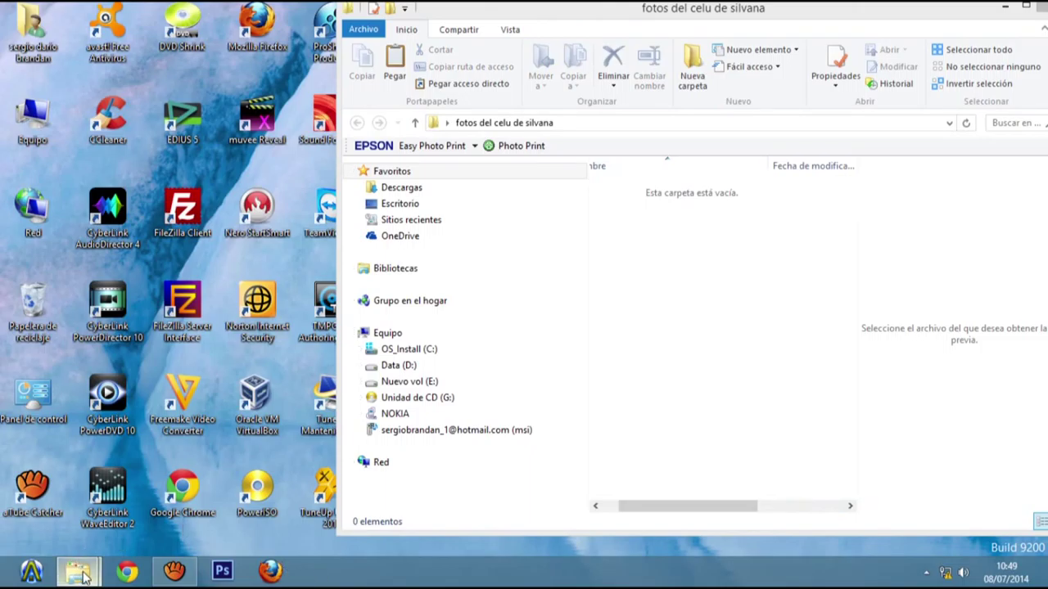
mouse_move(75, 569)
click(161, 488)
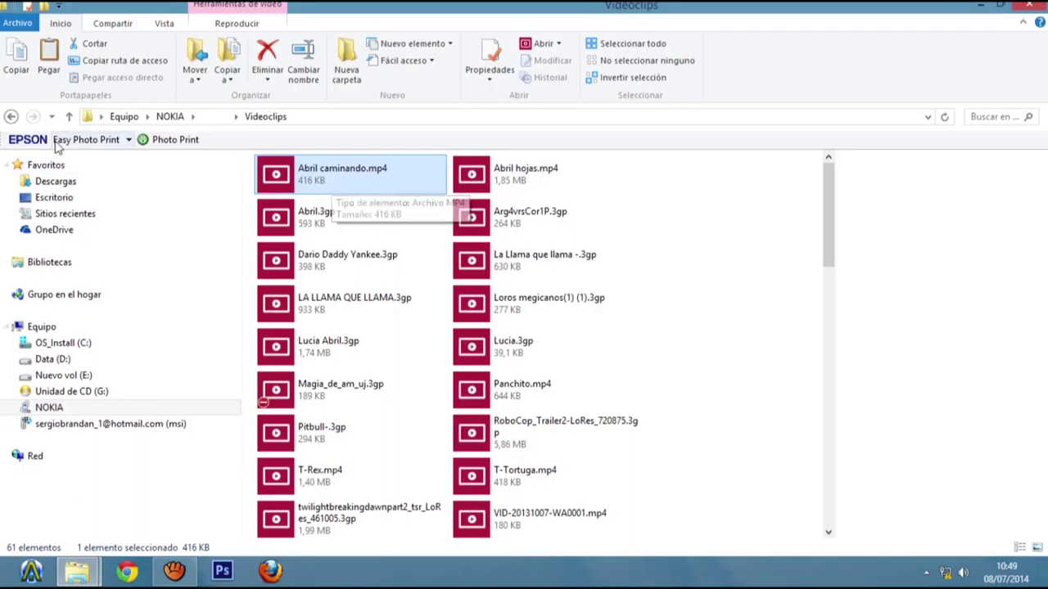
click(11, 117)
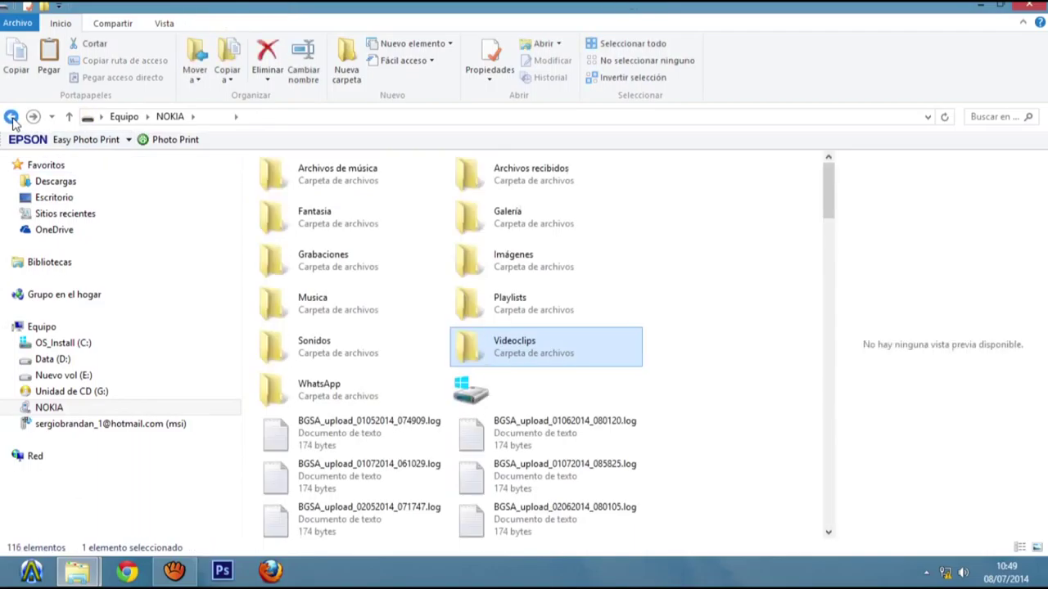
Step: View the AMR audio files in the phone's Sonidos folder and return to the main folder list
click(303, 362)
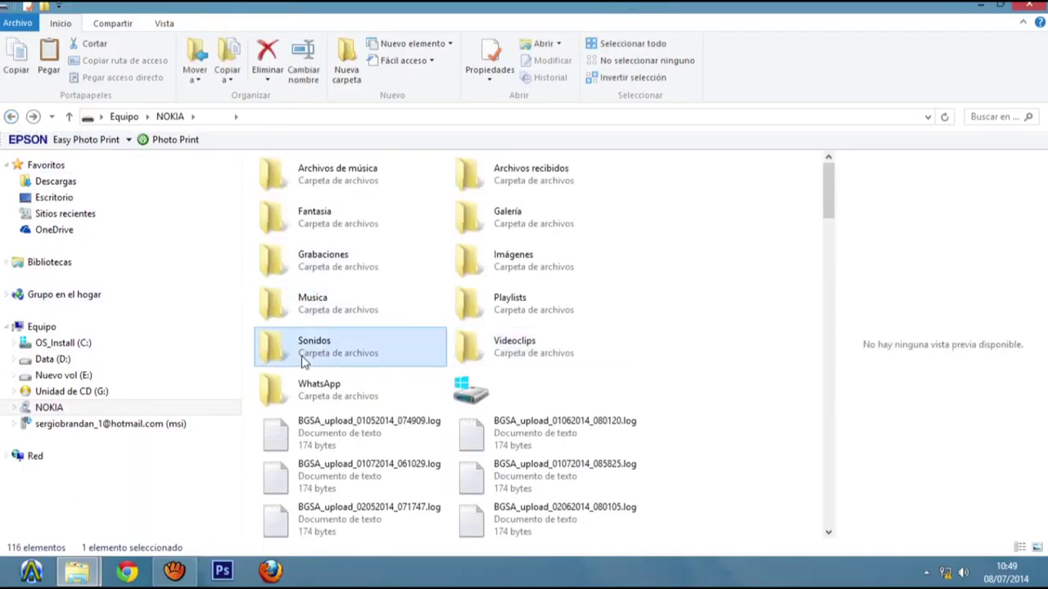
double_click(302, 362)
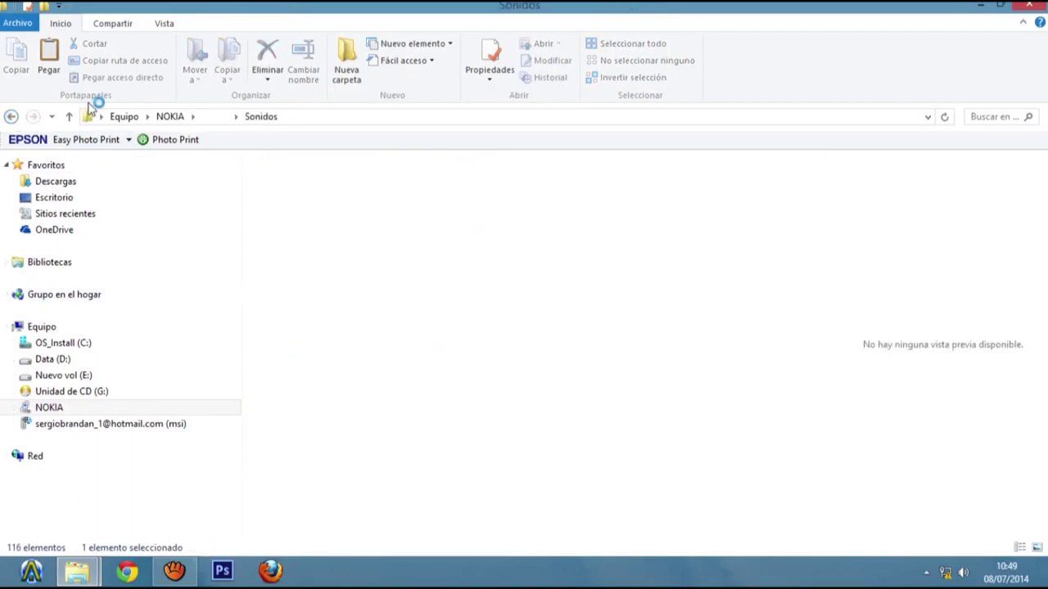
click(11, 117)
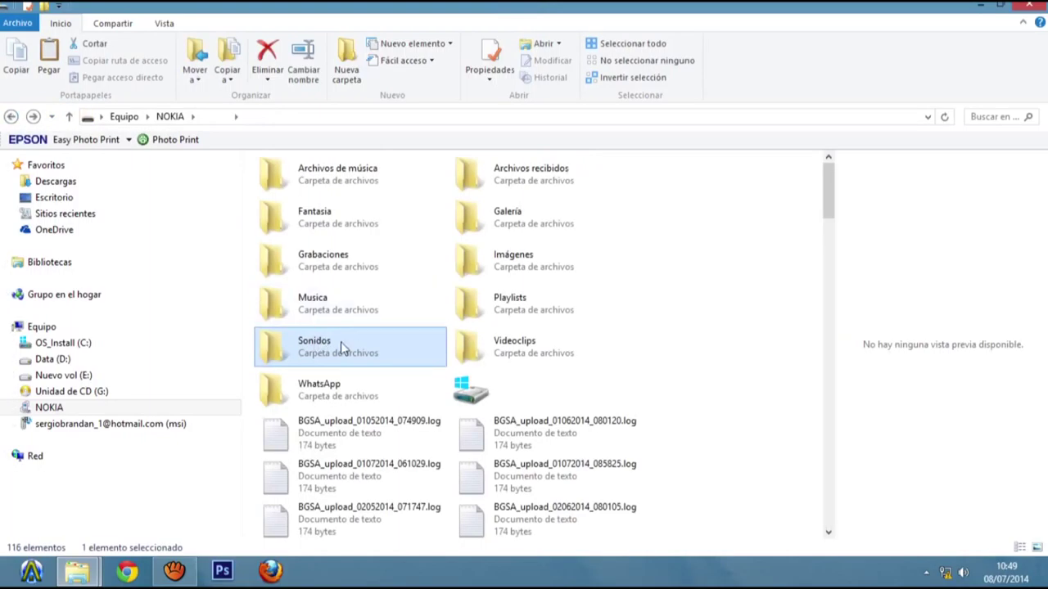
double_click(376, 346)
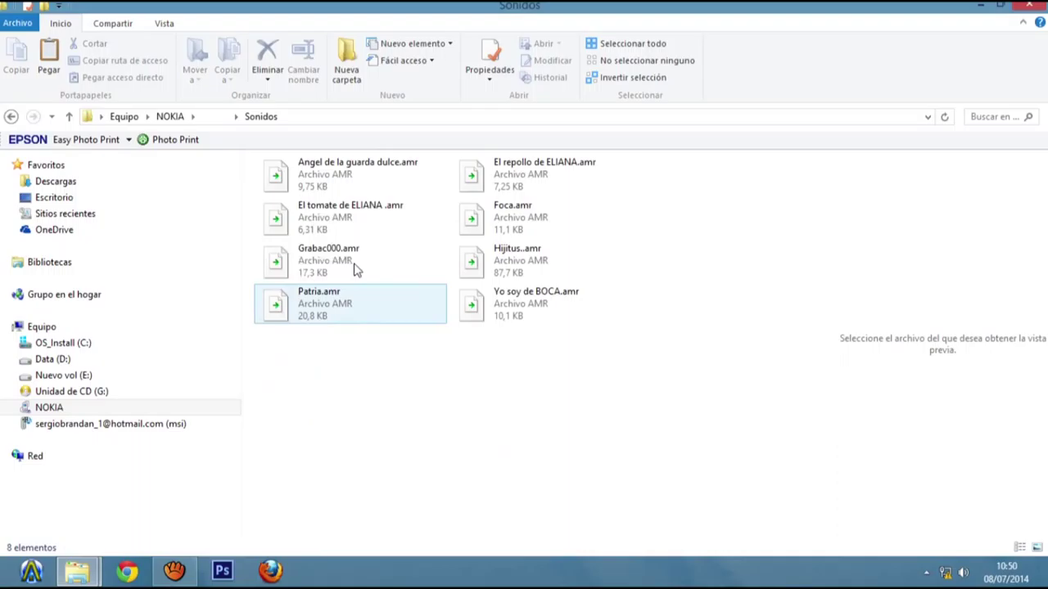
click(11, 117)
Step: Look through the phone's Playlists, Musica and Imágenes folders, returning to the main folder list after each
double_click(547, 308)
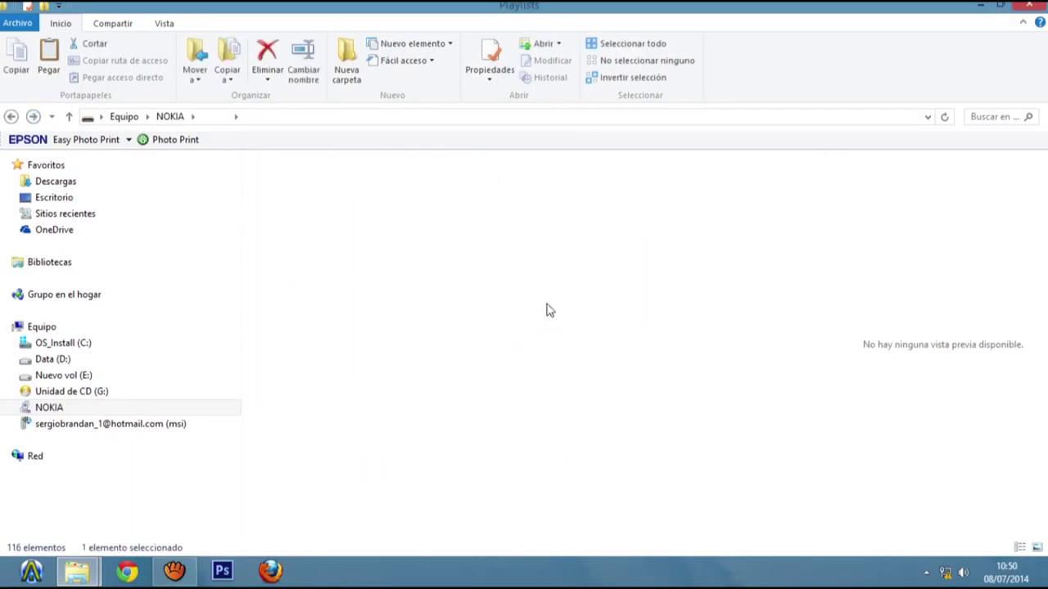
click(12, 117)
double_click(353, 299)
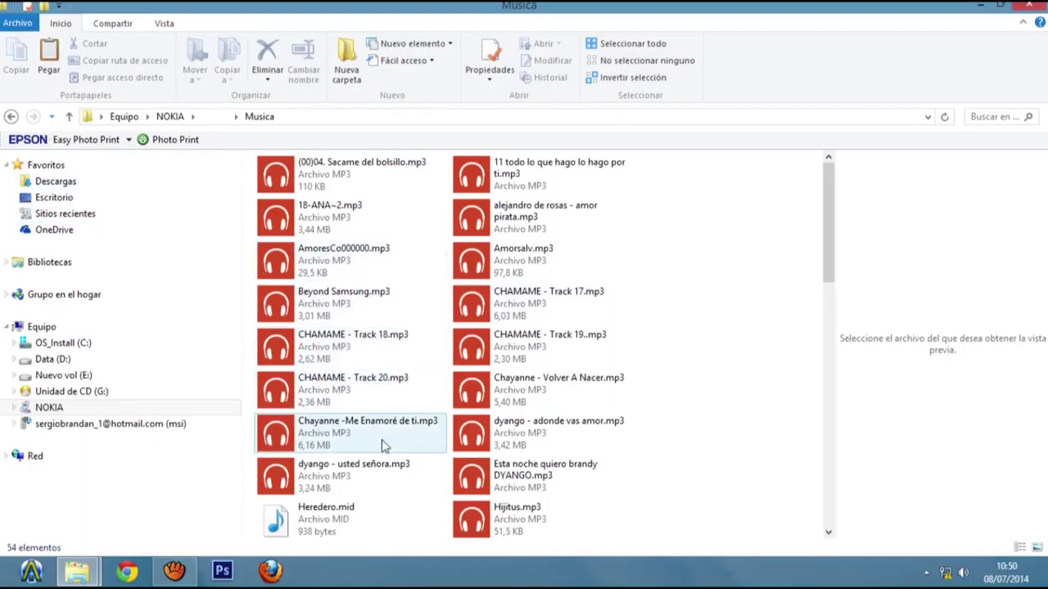
click(11, 118)
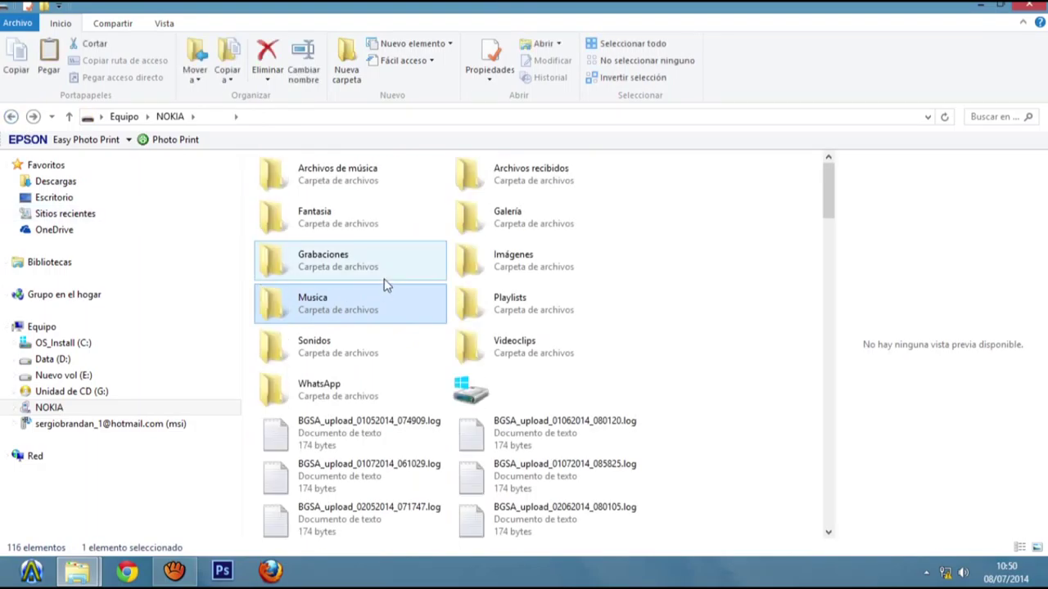
double_click(469, 278)
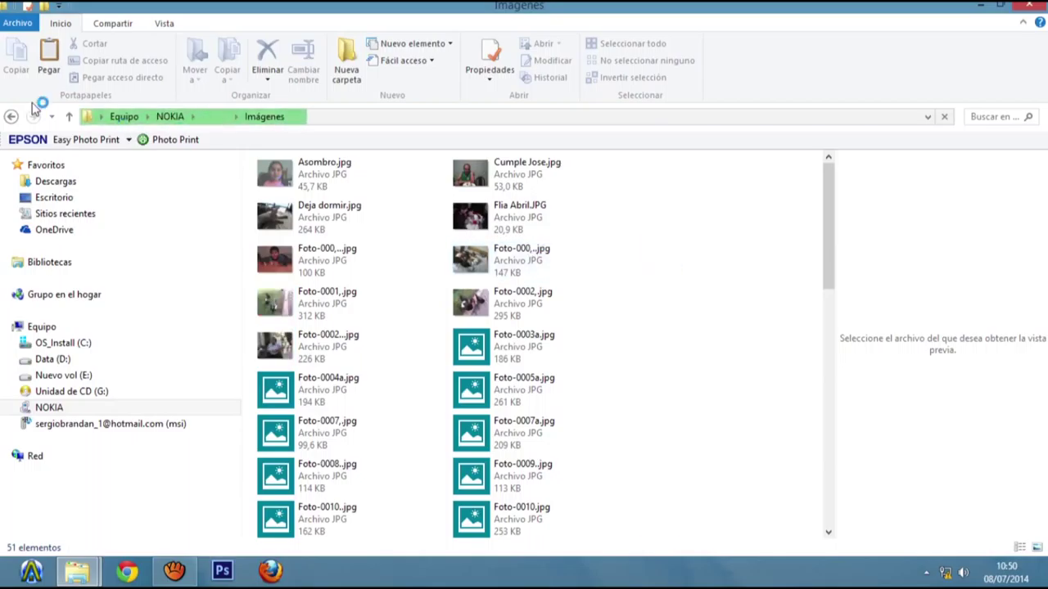
click(10, 117)
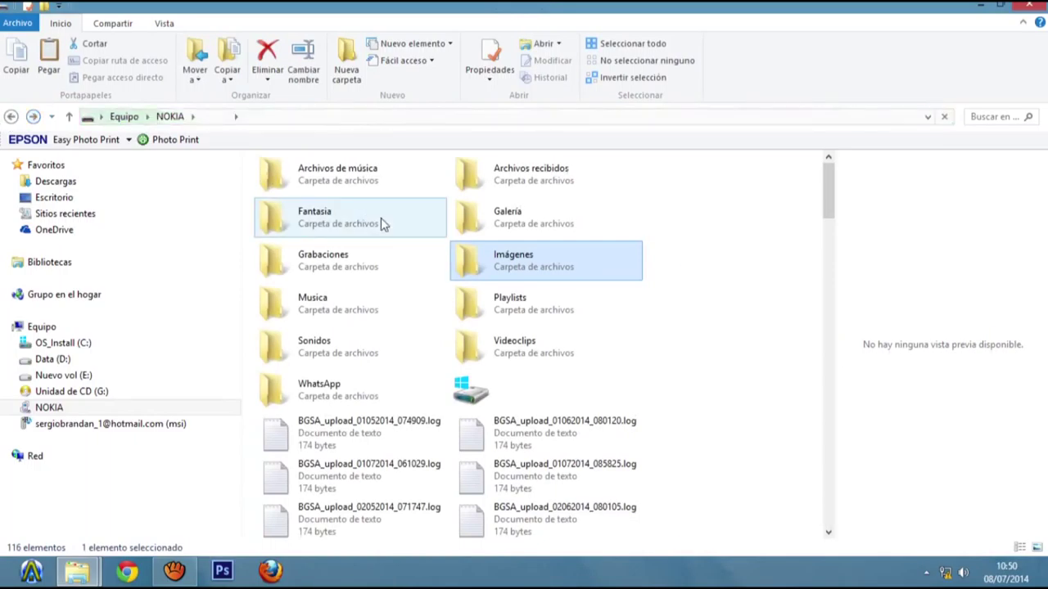
Step: Inspect the 201310 subfolder of PTT inside the phone's Grabaciones folder and return to the main folder list
double_click(332, 270)
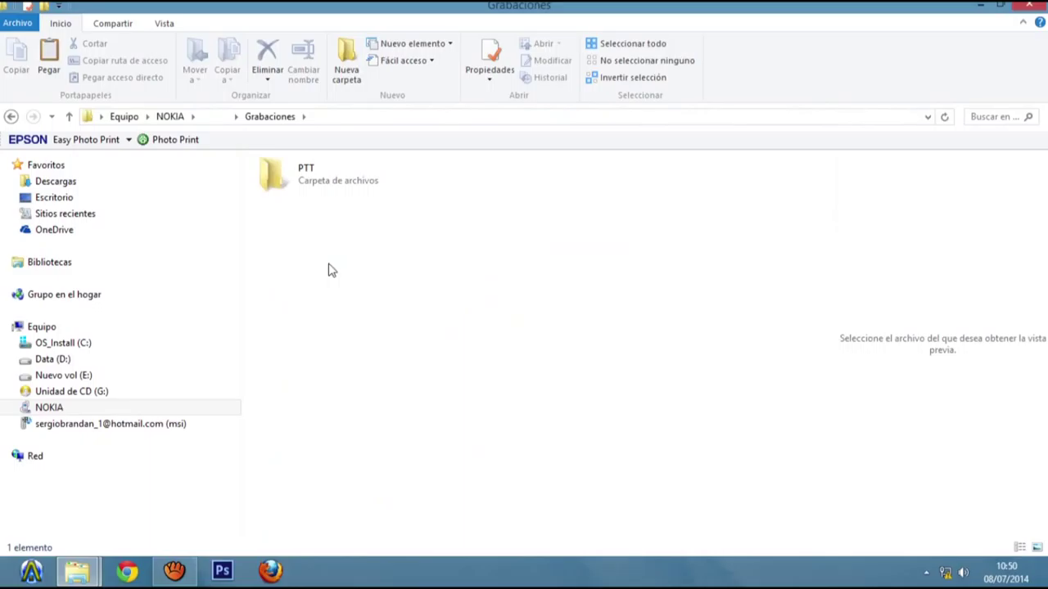
double_click(311, 186)
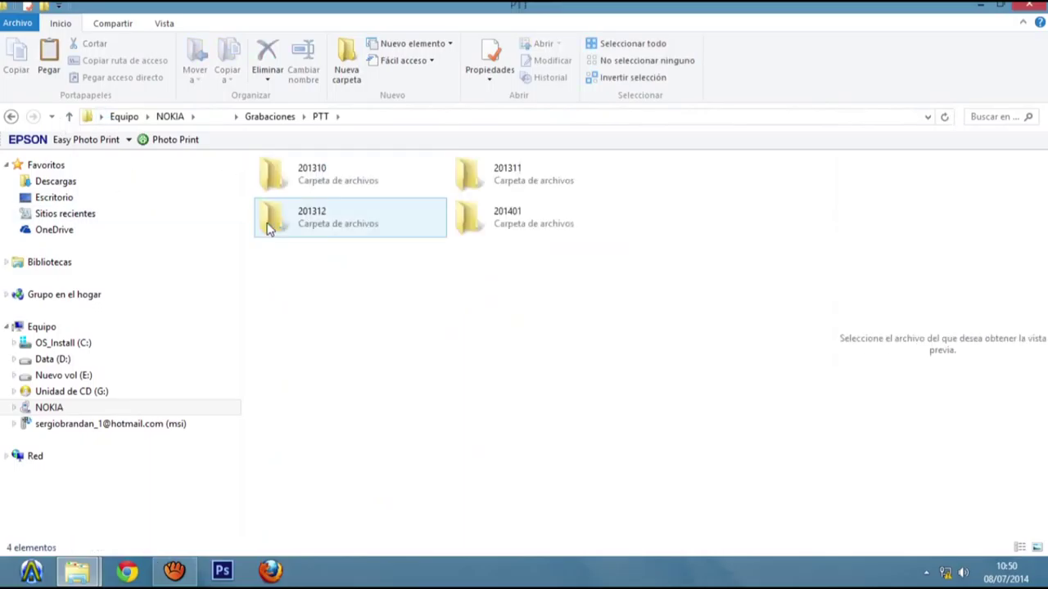
double_click(326, 189)
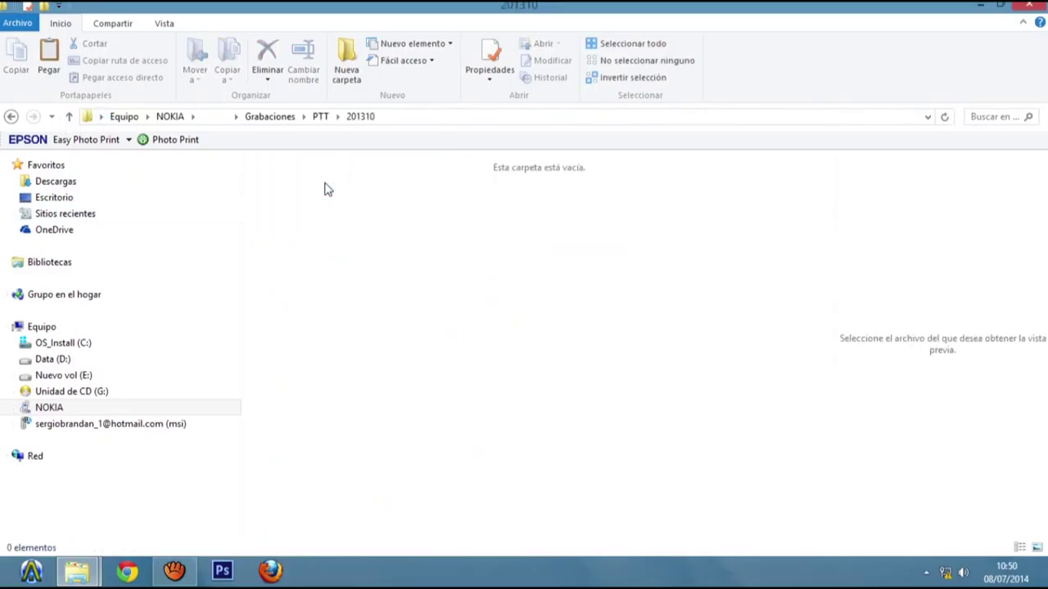
click(11, 116)
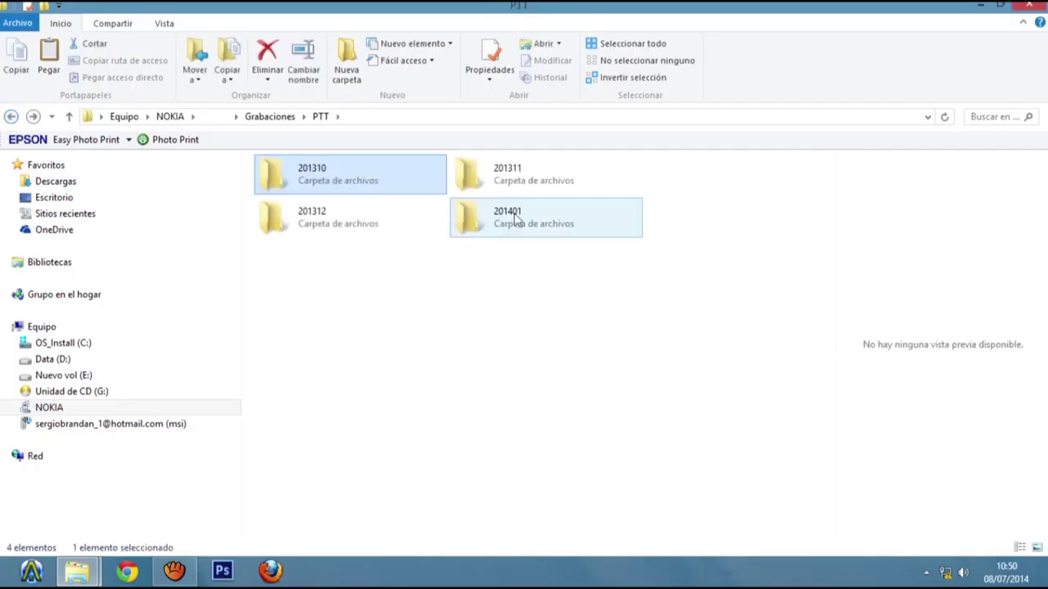
click(11, 116)
click(11, 116)
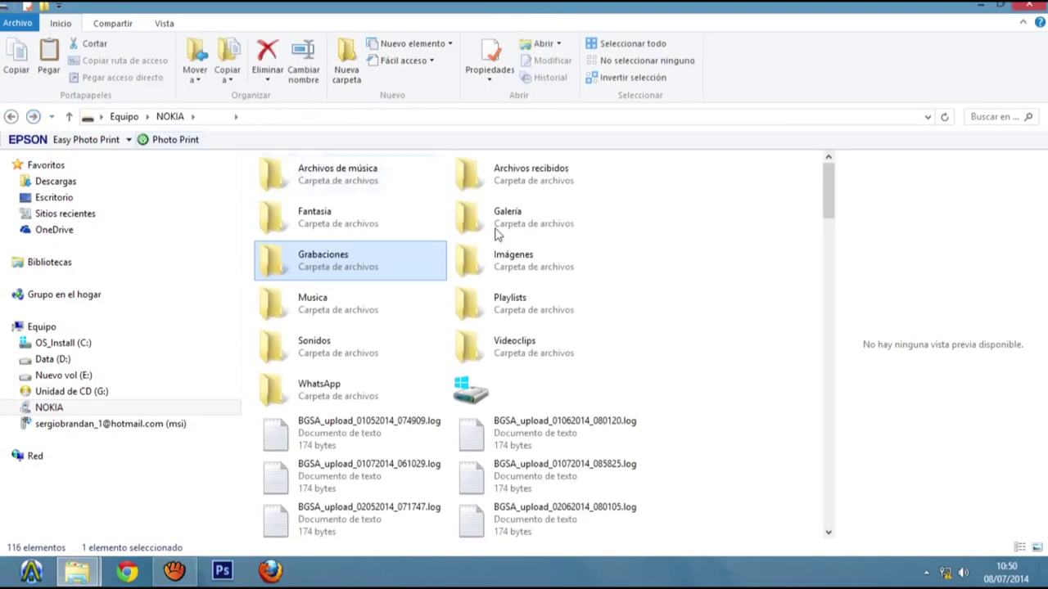
Step: Check the Temas, Videoclips and Imágenes subfolders of the phone's Galería folder and return to the main folder list
double_click(507, 237)
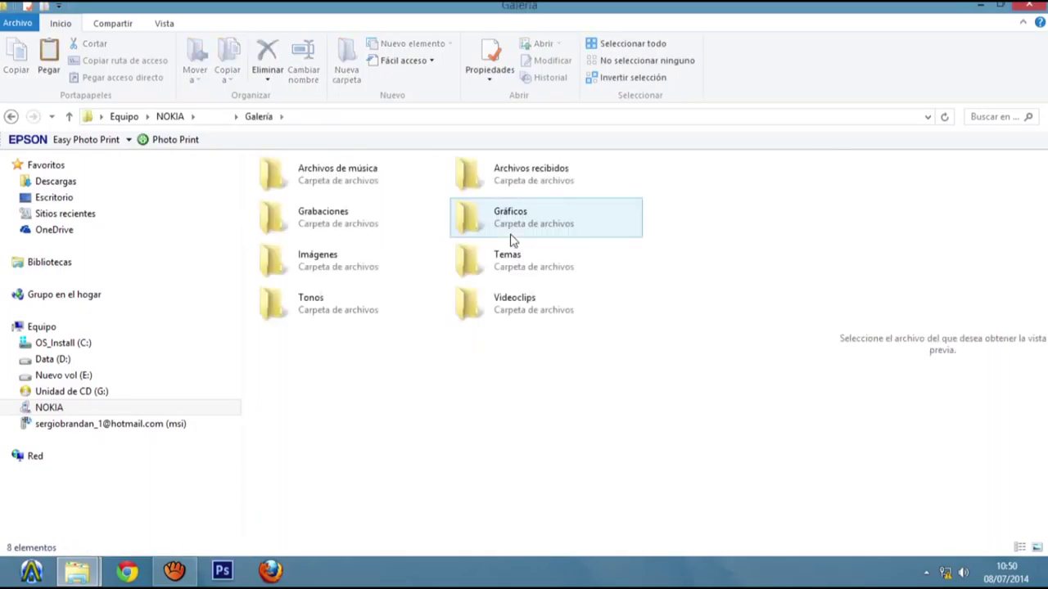
double_click(519, 263)
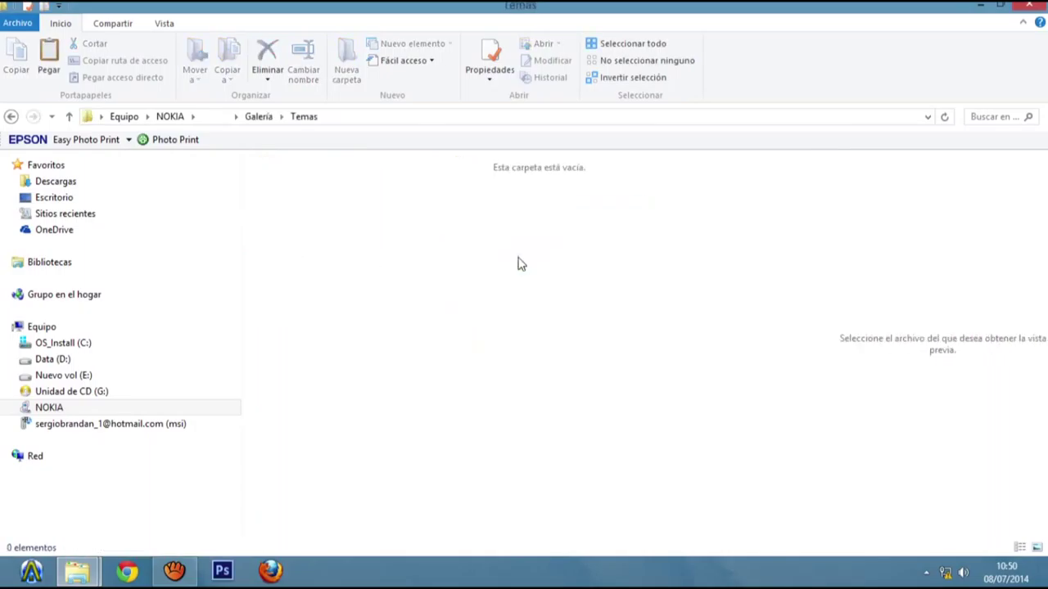
click(11, 118)
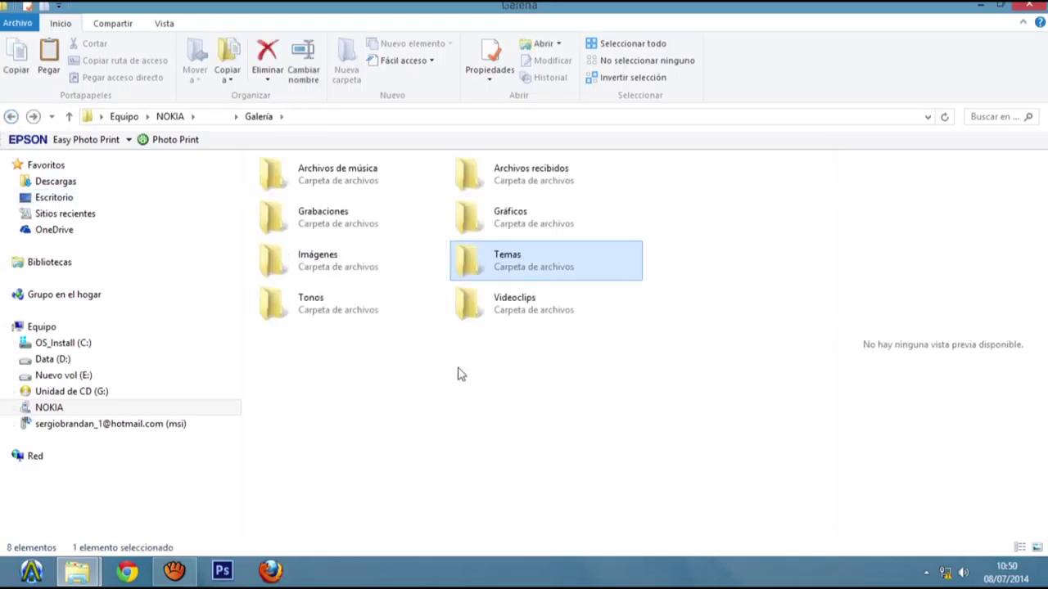
double_click(496, 321)
click(11, 117)
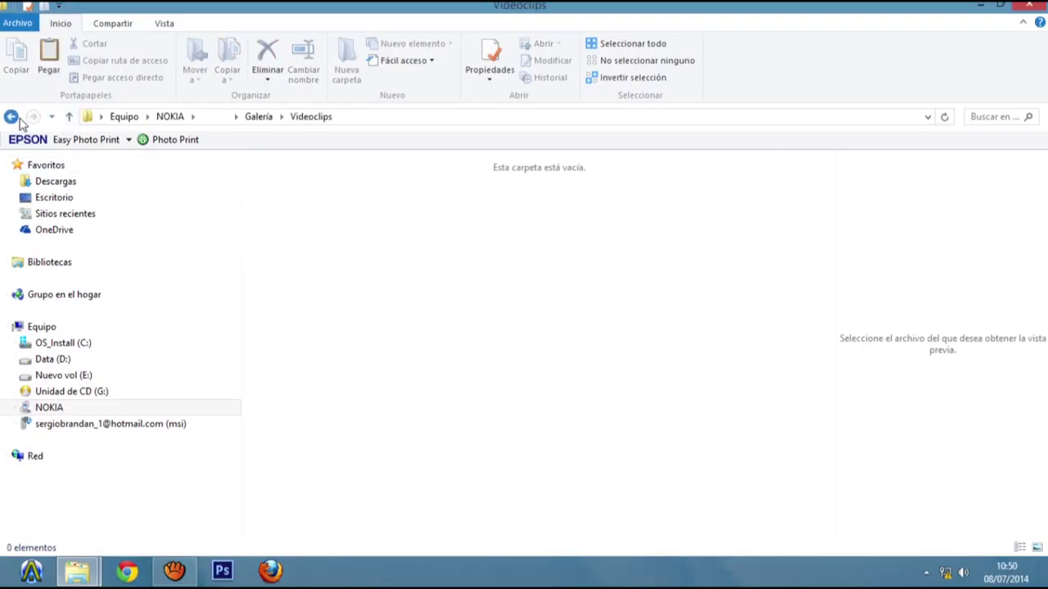
double_click(352, 254)
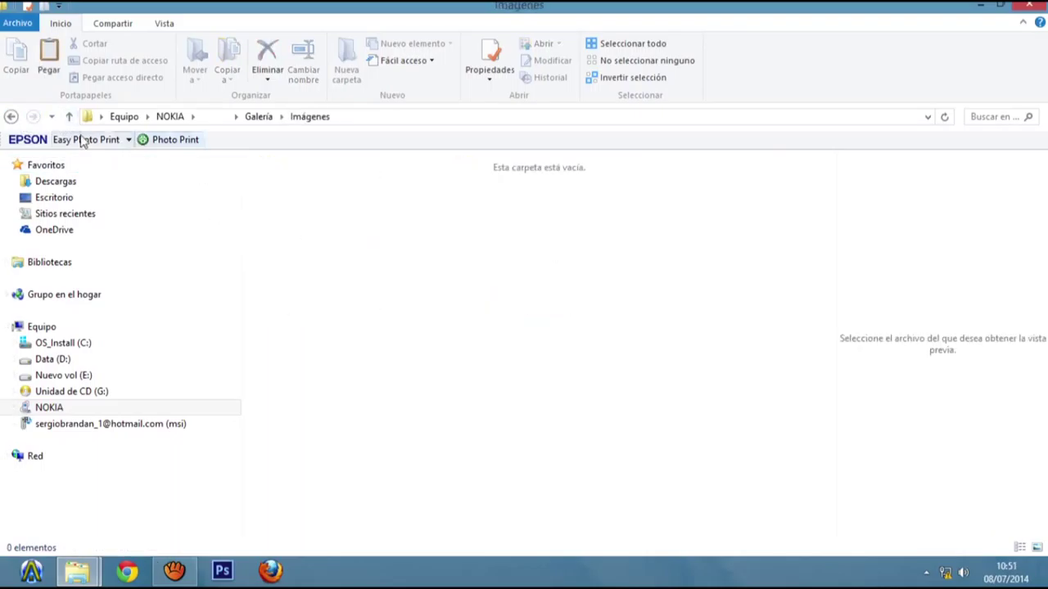
click(10, 117)
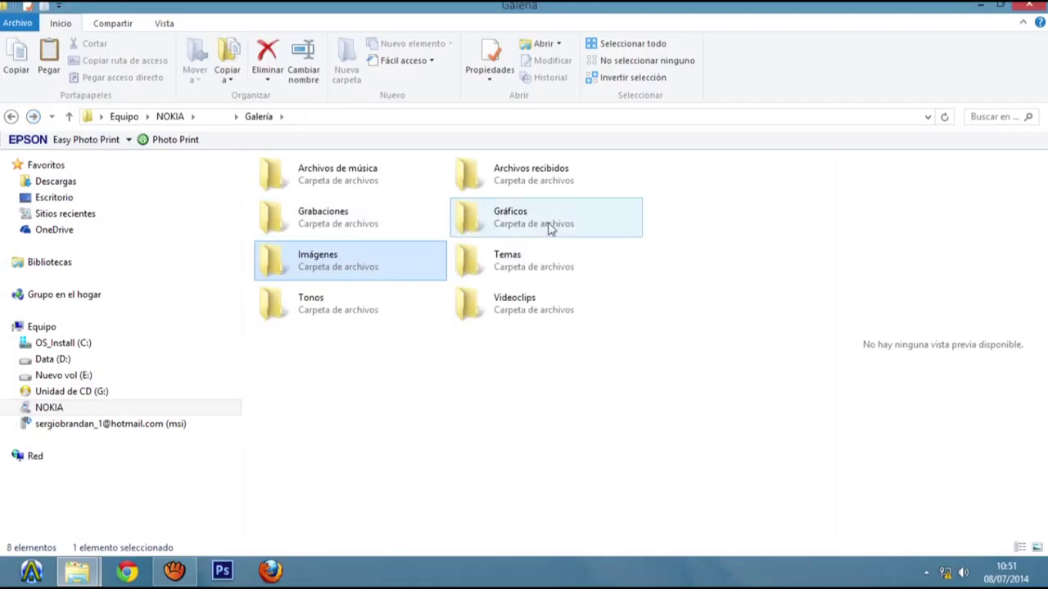
click(11, 117)
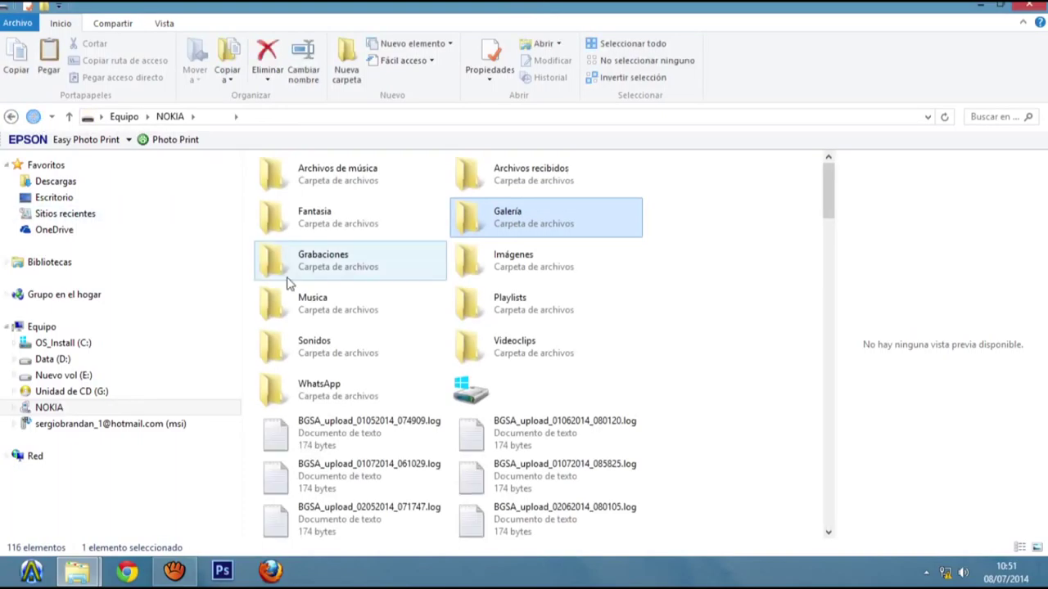
Step: View the images in the phone's Fantasia folder and look through the files in Archivos recibidos
double_click(365, 222)
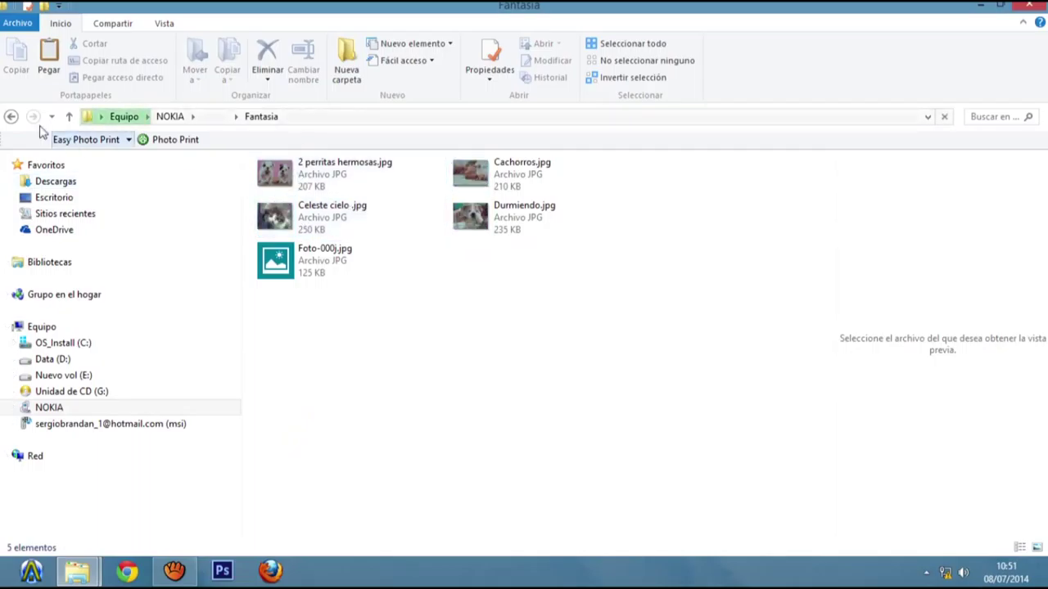
click(11, 118)
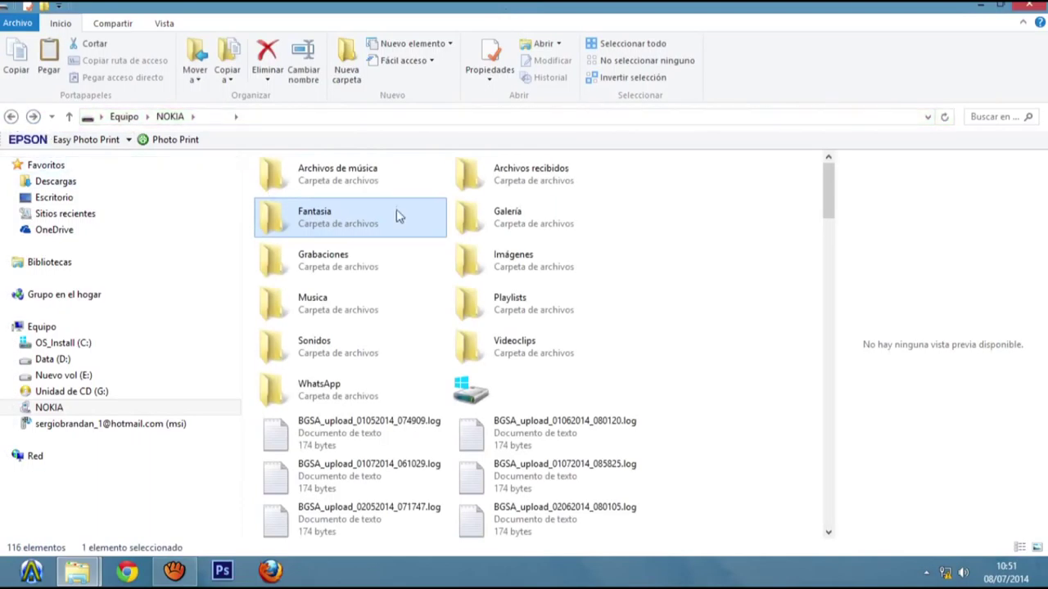
double_click(509, 183)
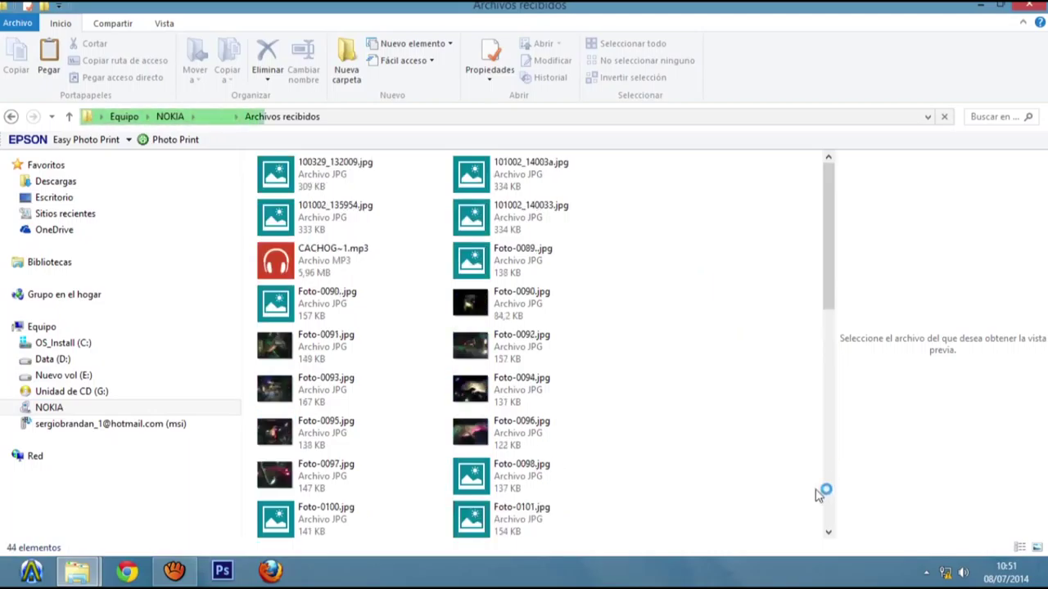
scroll(835, 524, down, 5)
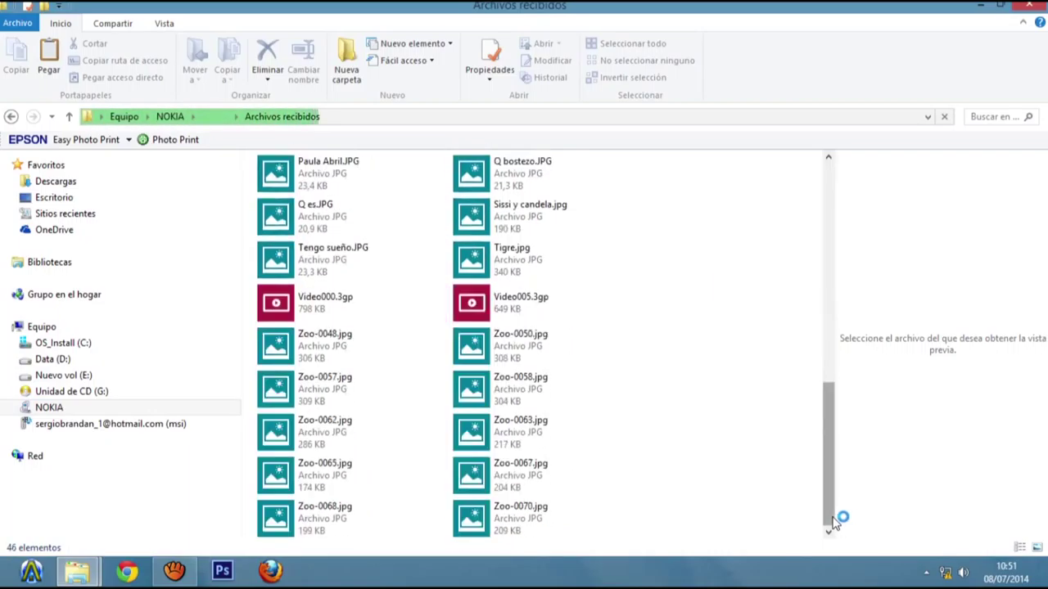